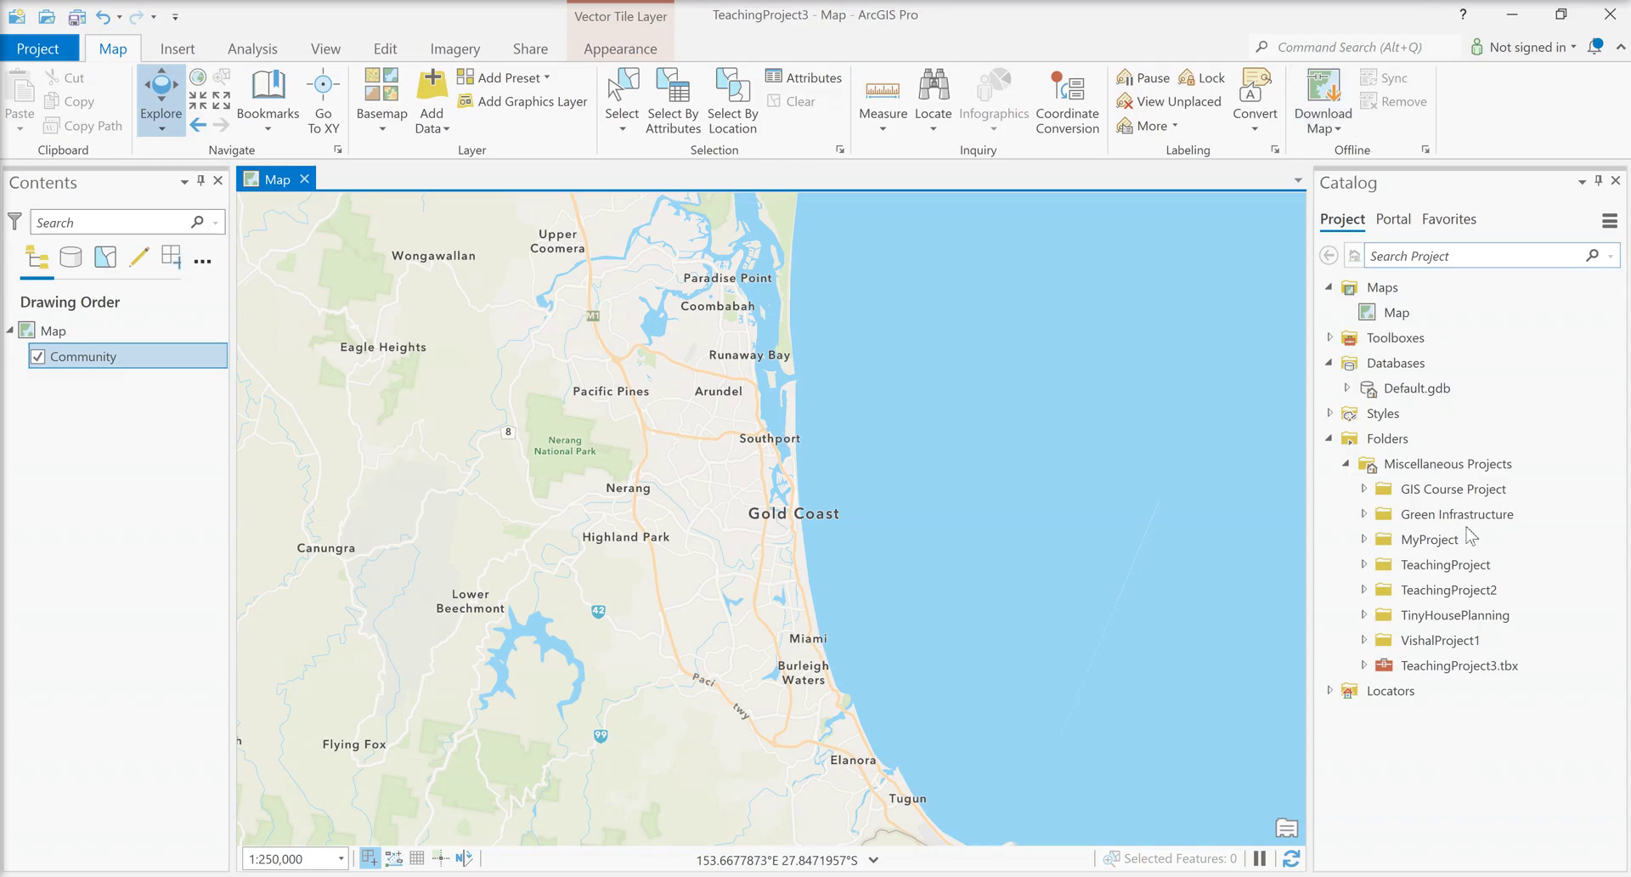
Step: Expand the Green Infrastructure folder through GIS Maps and Data and GoldCoastData down to the contents of 2011 10cm
click(1364, 514)
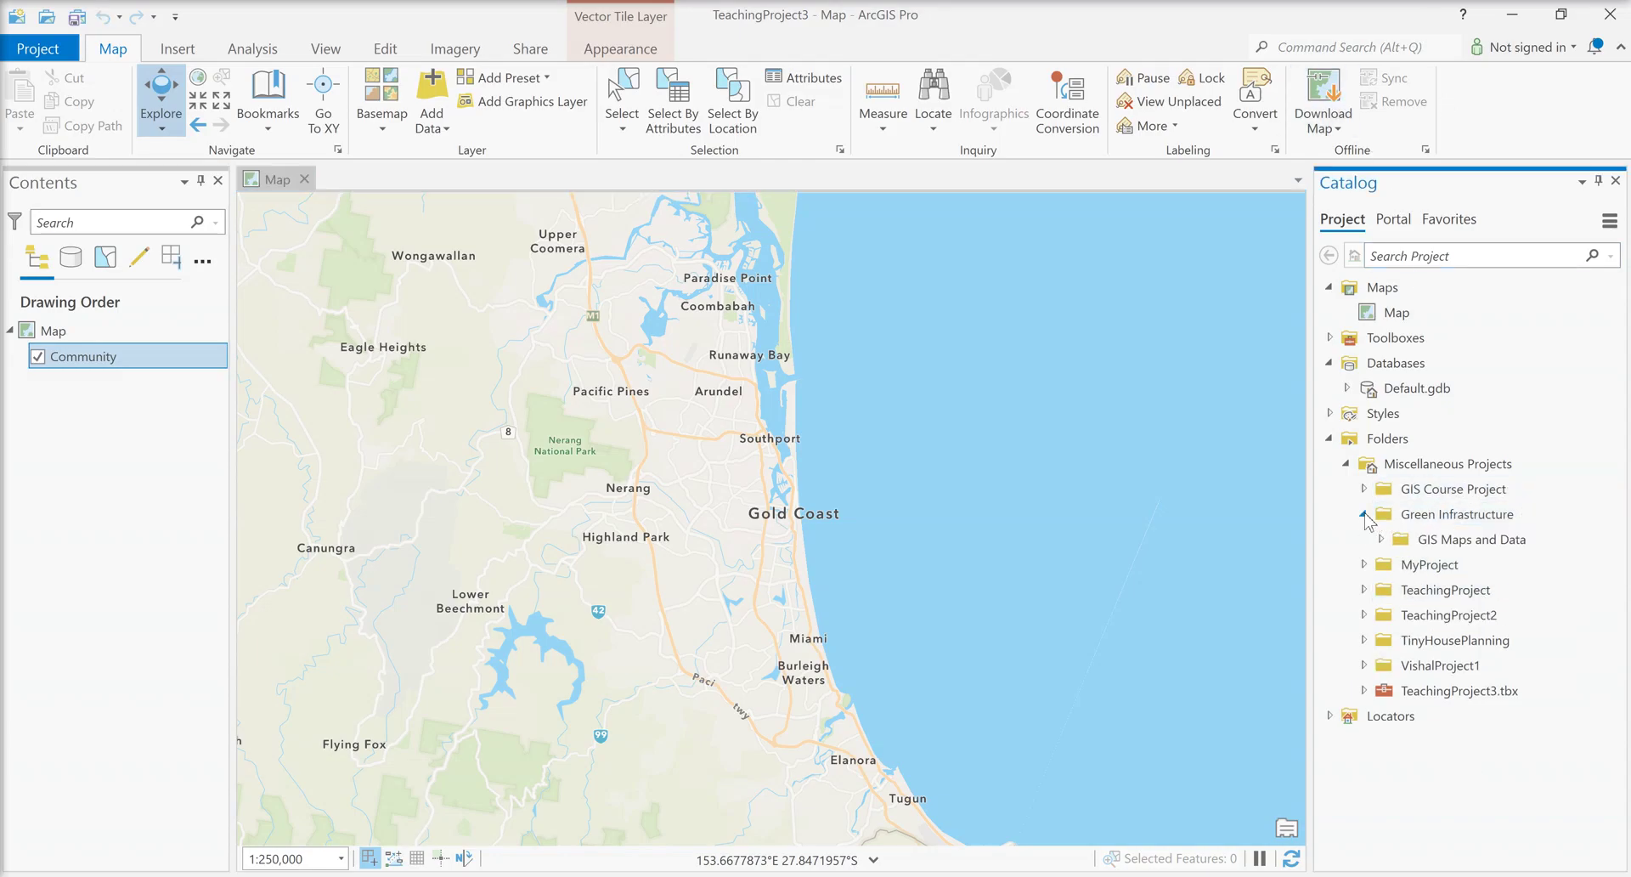
click(1381, 541)
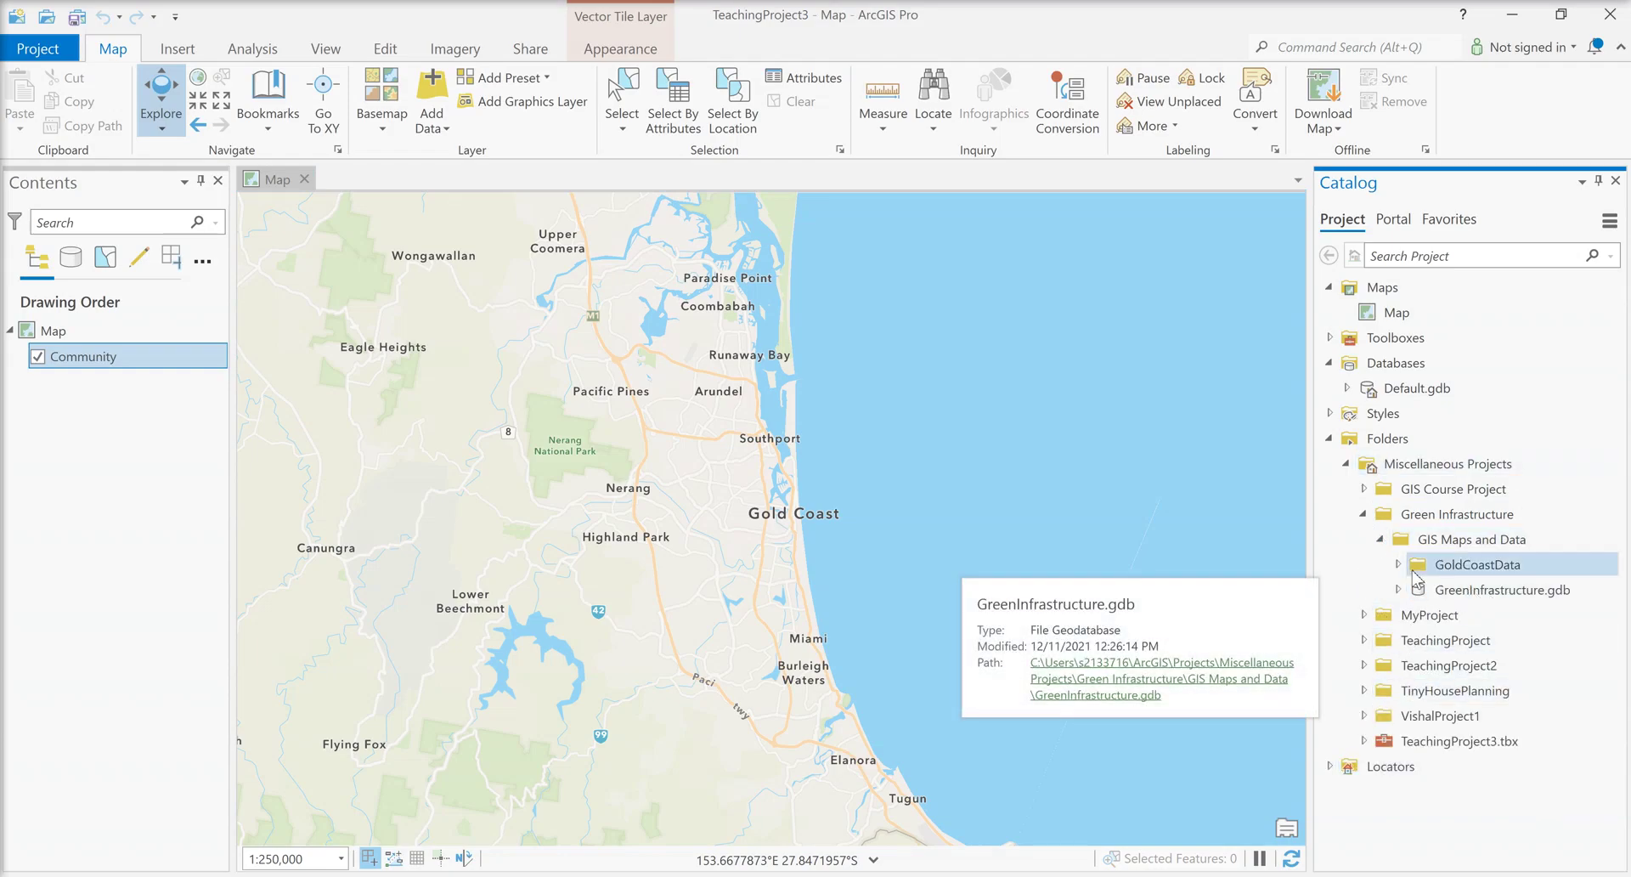
click(1397, 565)
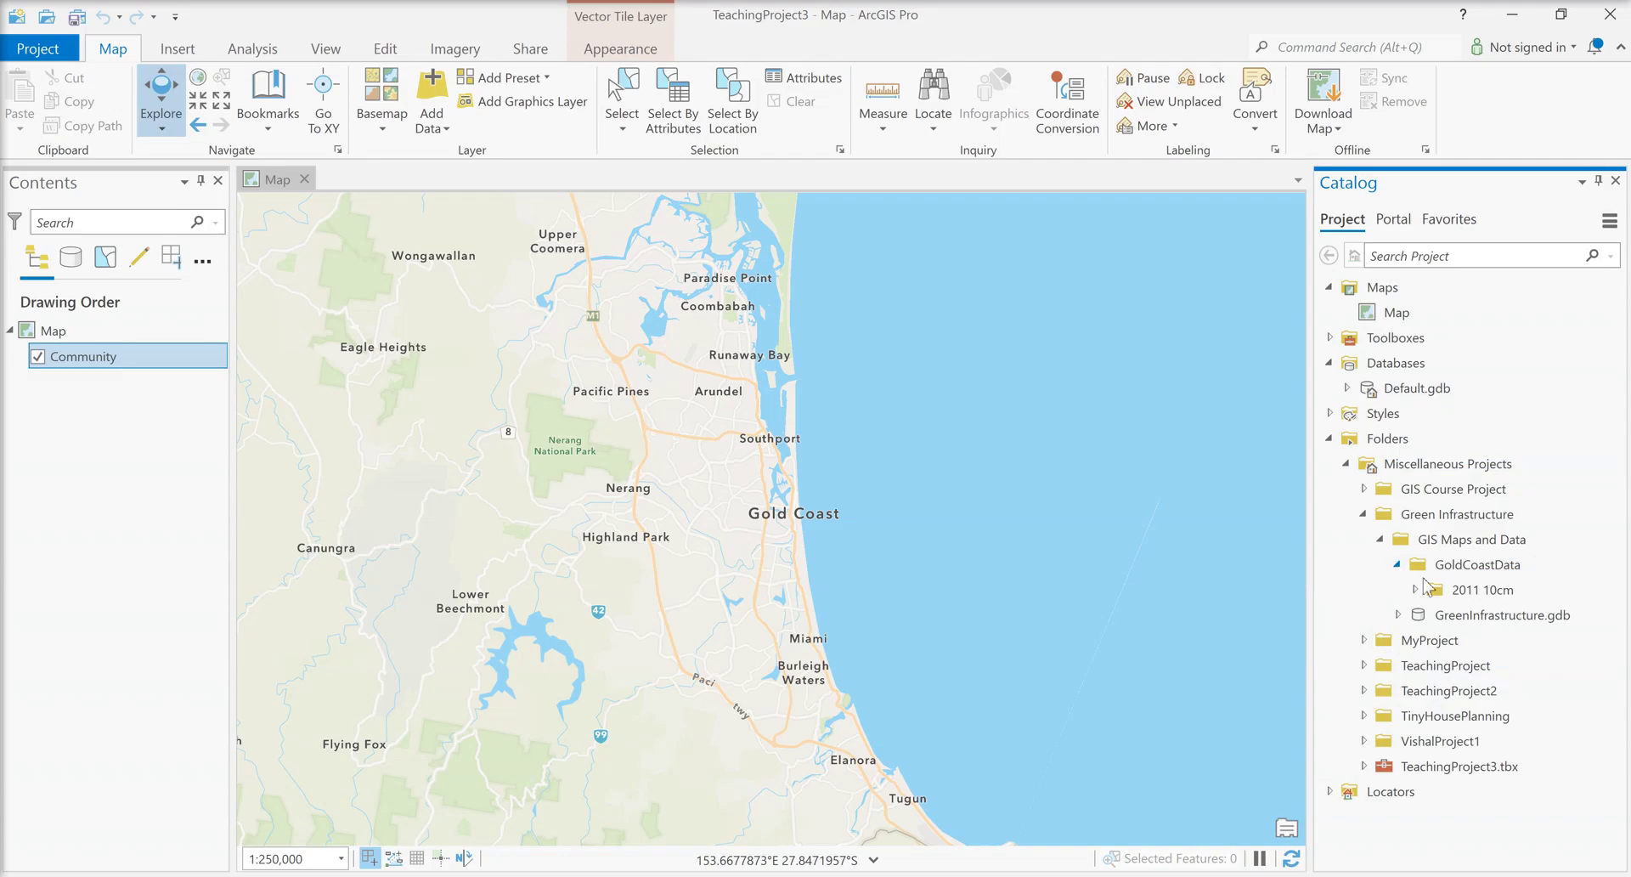
click(1415, 590)
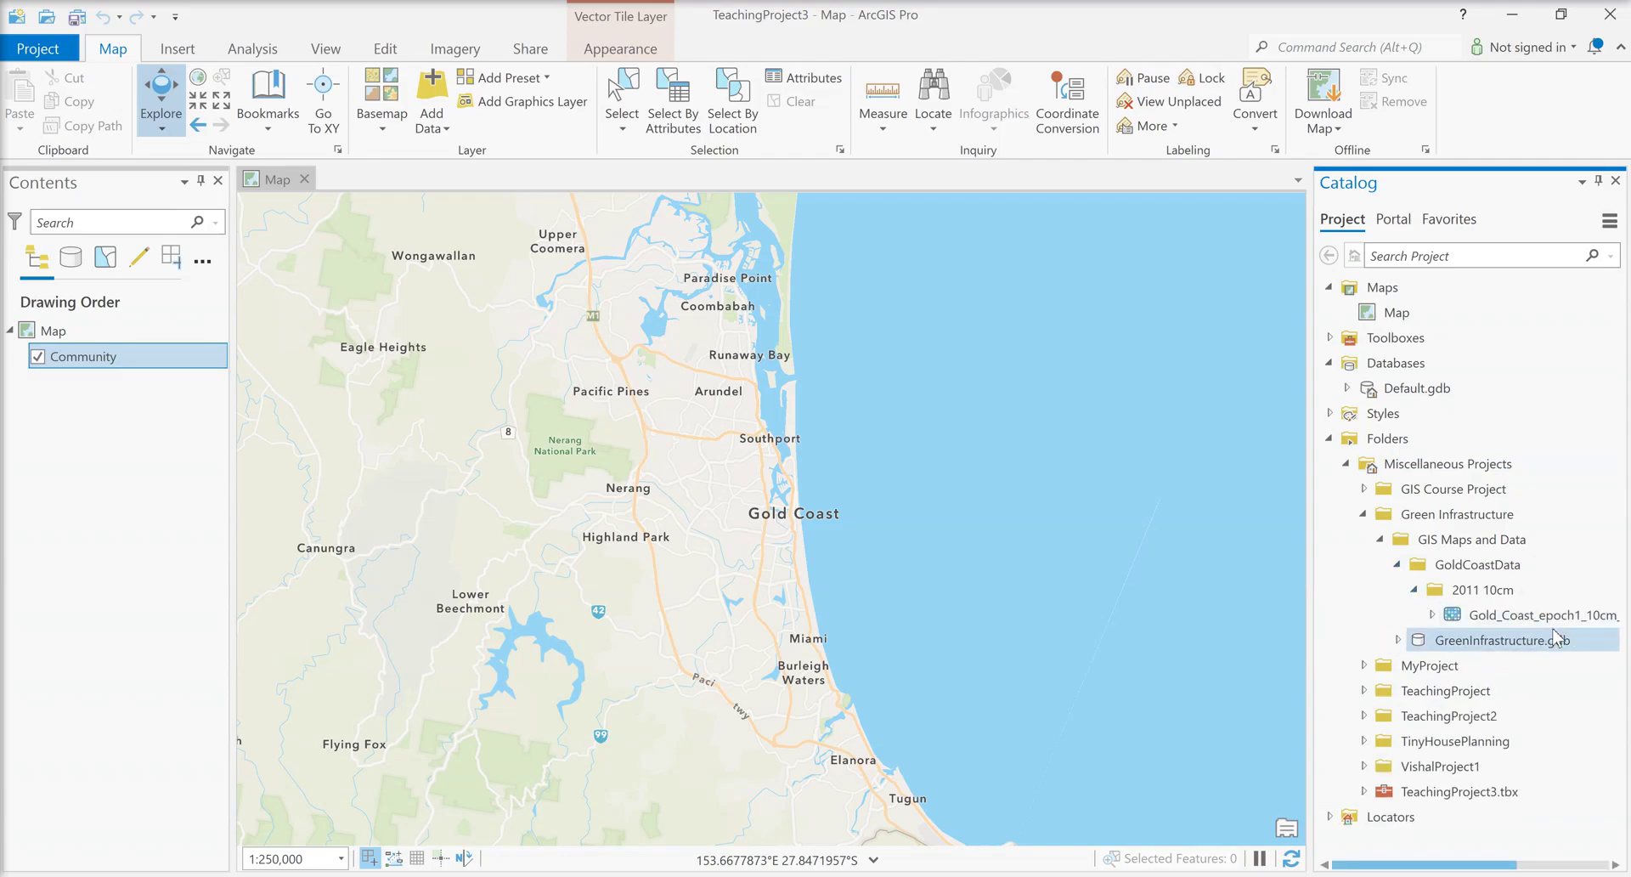
Step: Add the Gold_Coast_epoch1_10cm mosaic raster to the map, starting and then cancelling the statistics calculation
mouse_move(1540, 620)
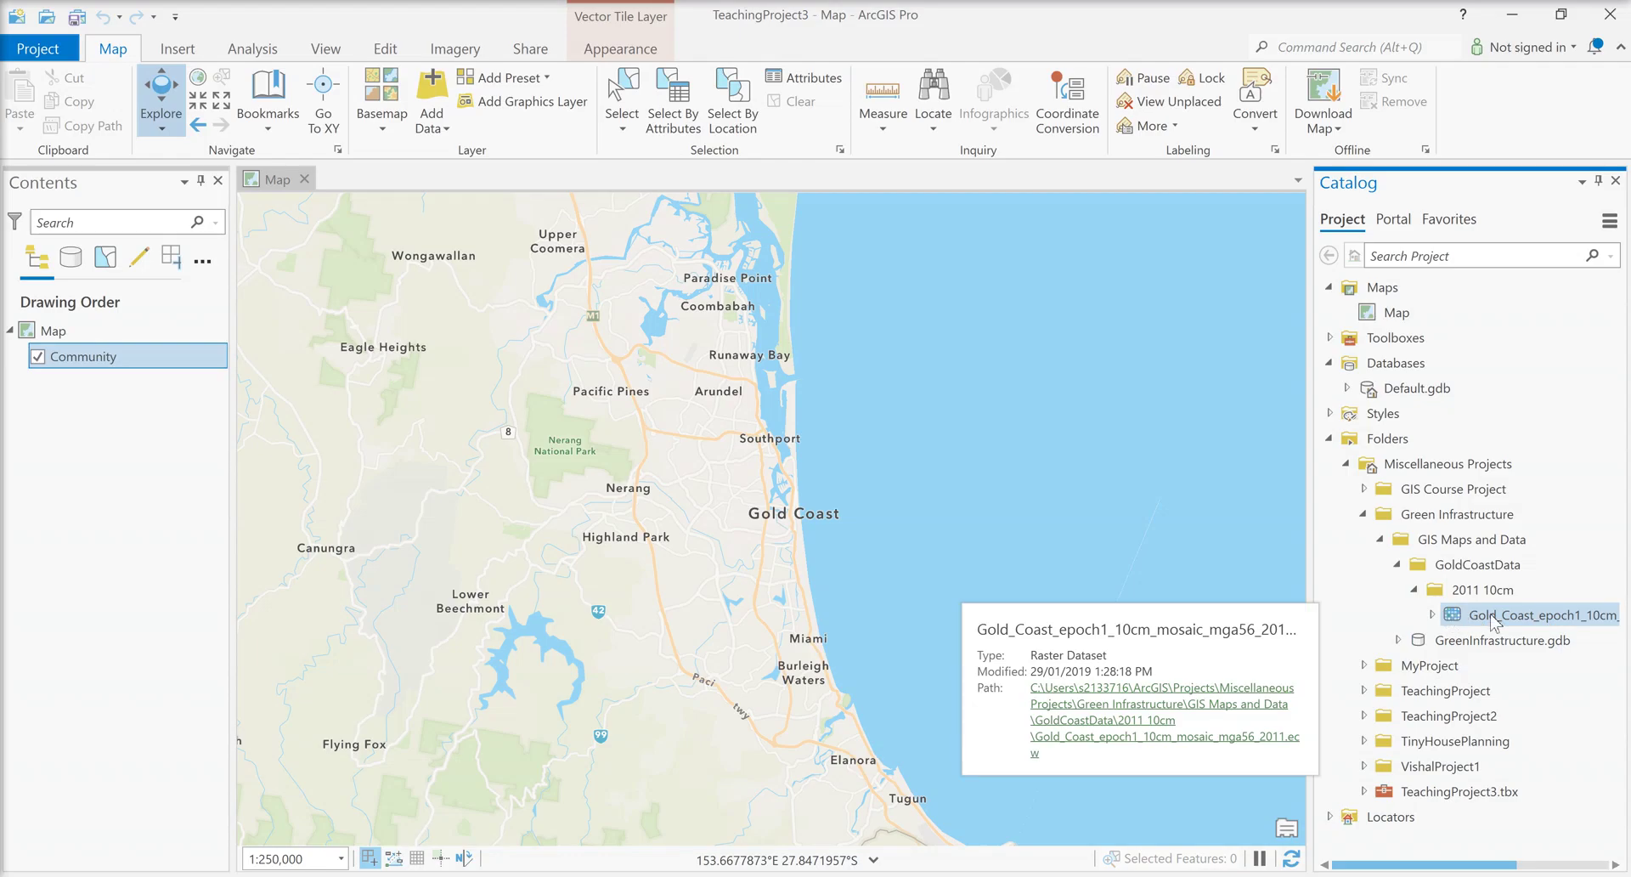
drag(1494, 625, 778, 590)
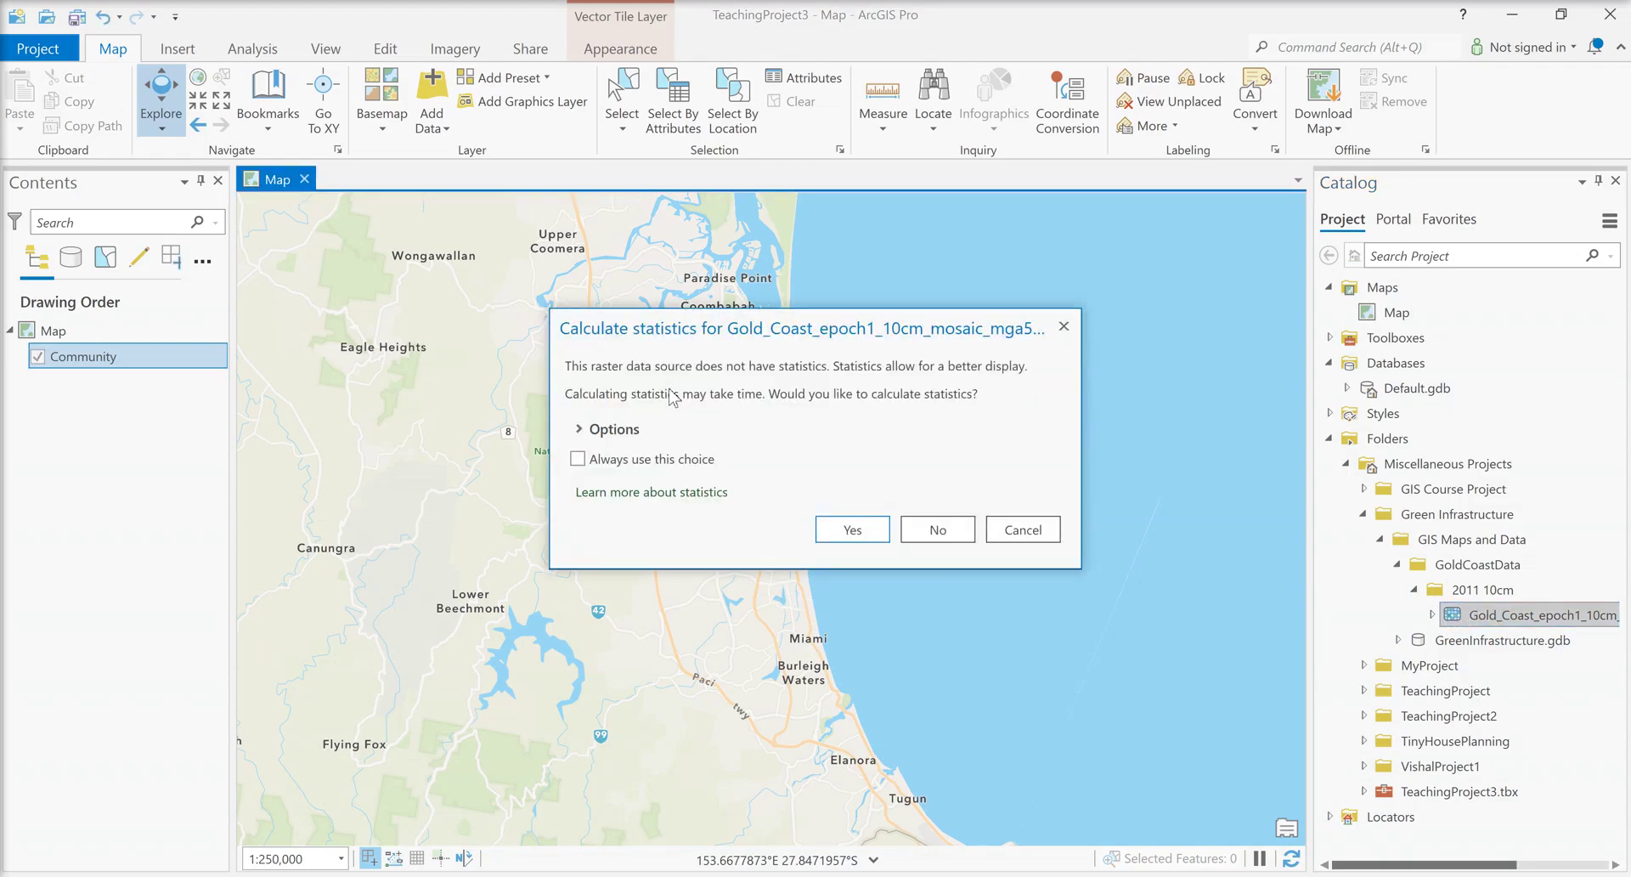
click(823, 534)
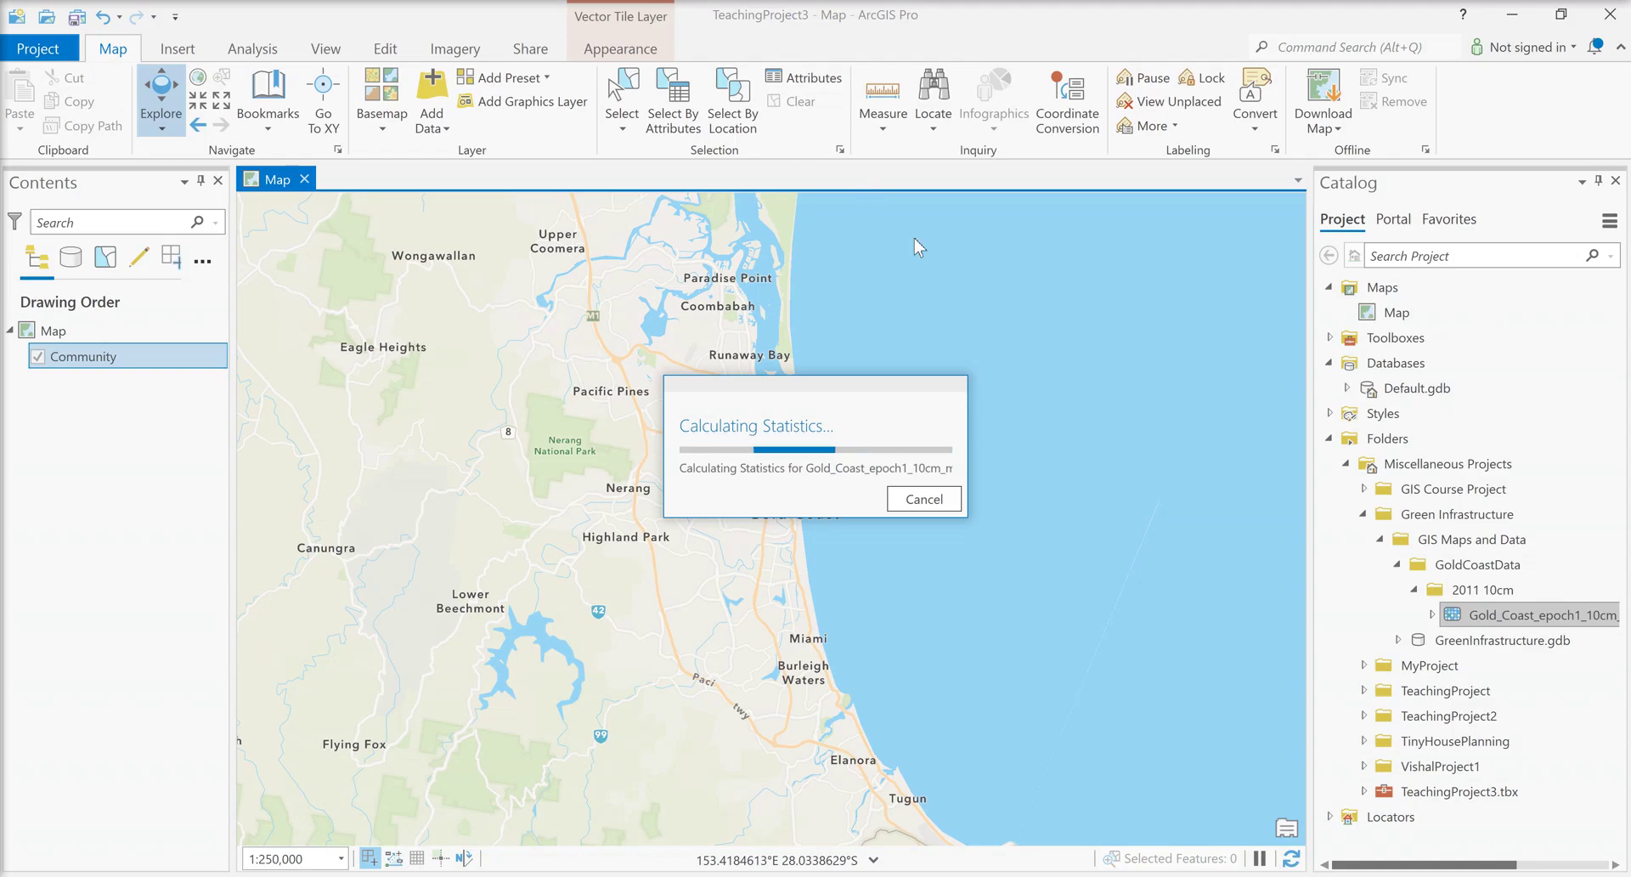
click(924, 499)
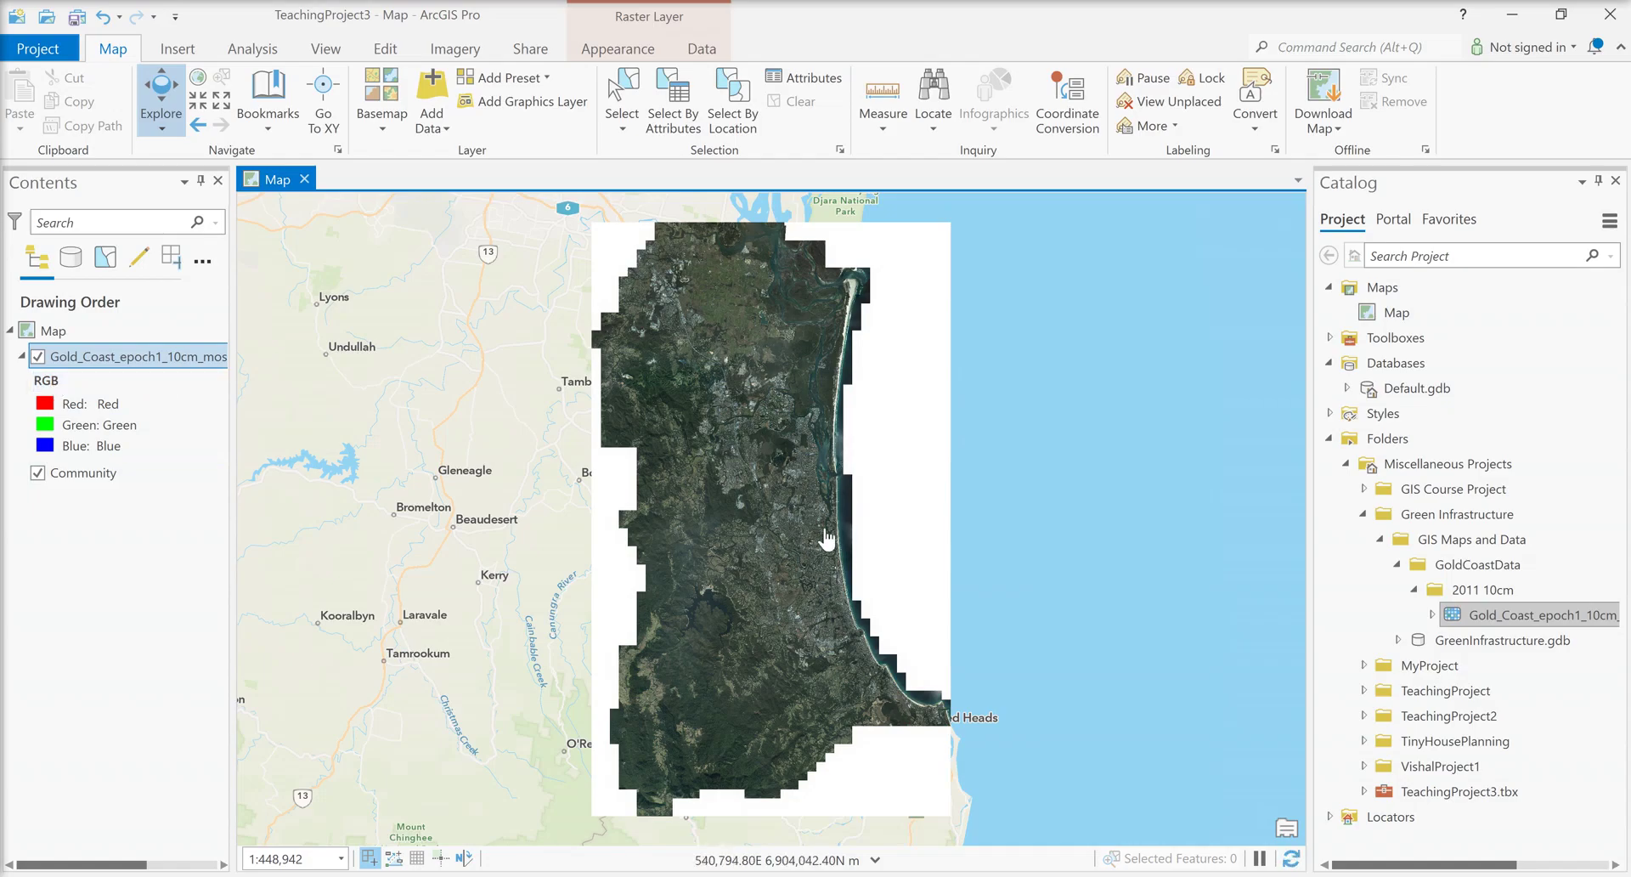
Step: Examine the aerial imagery's detail around the canal-side houses at several scales
scroll(828, 539, up, 5)
scroll(891, 529, up, 5)
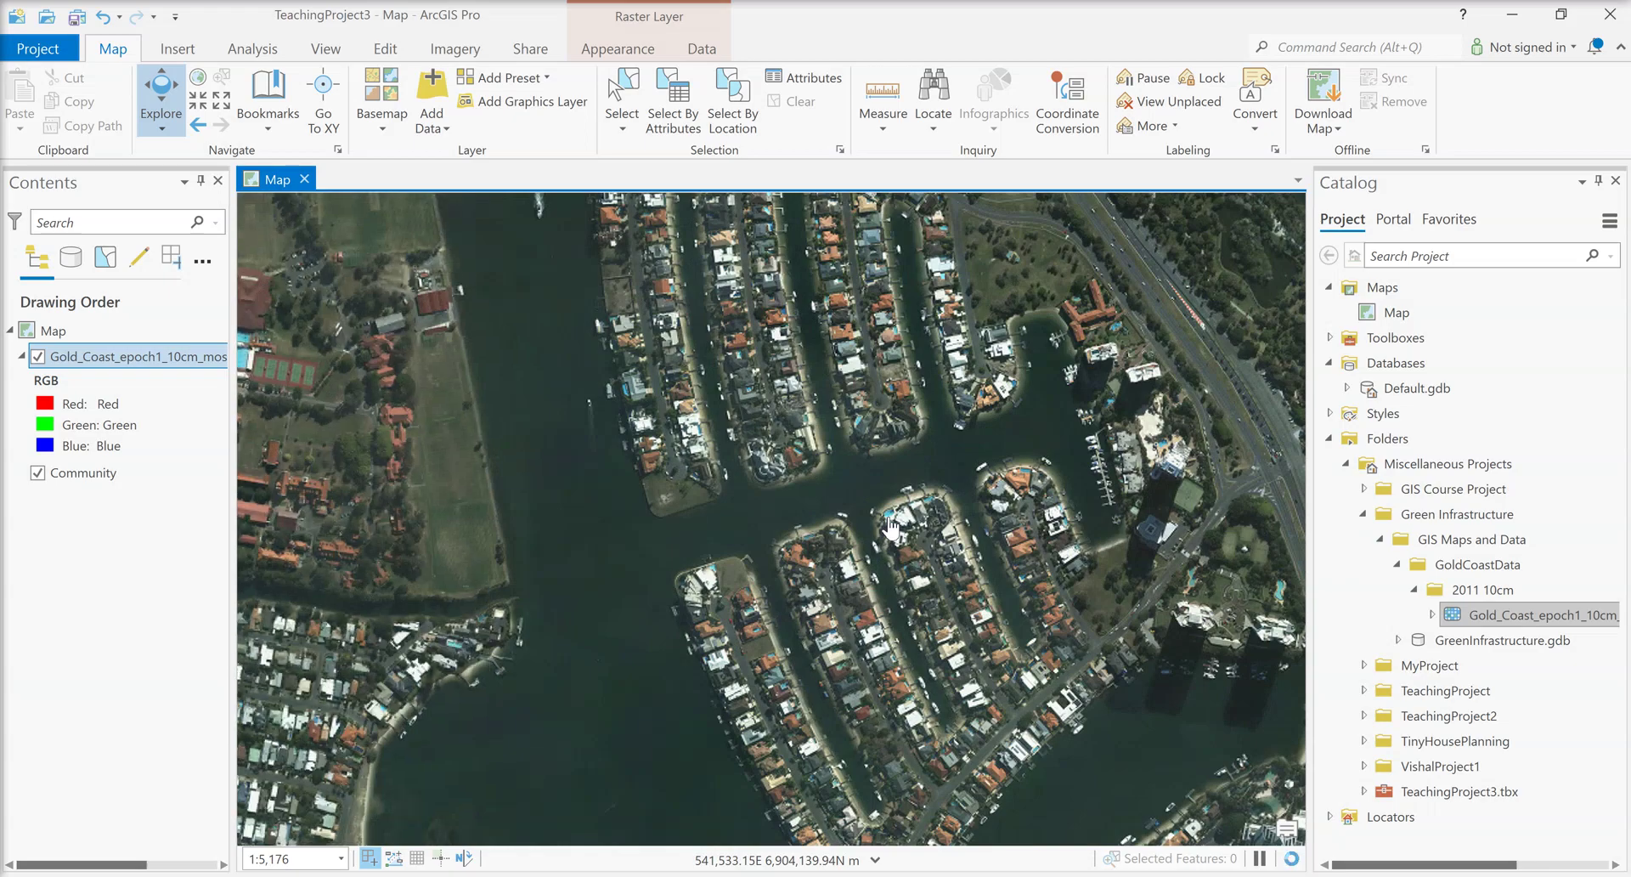
scroll(891, 529, down, 2)
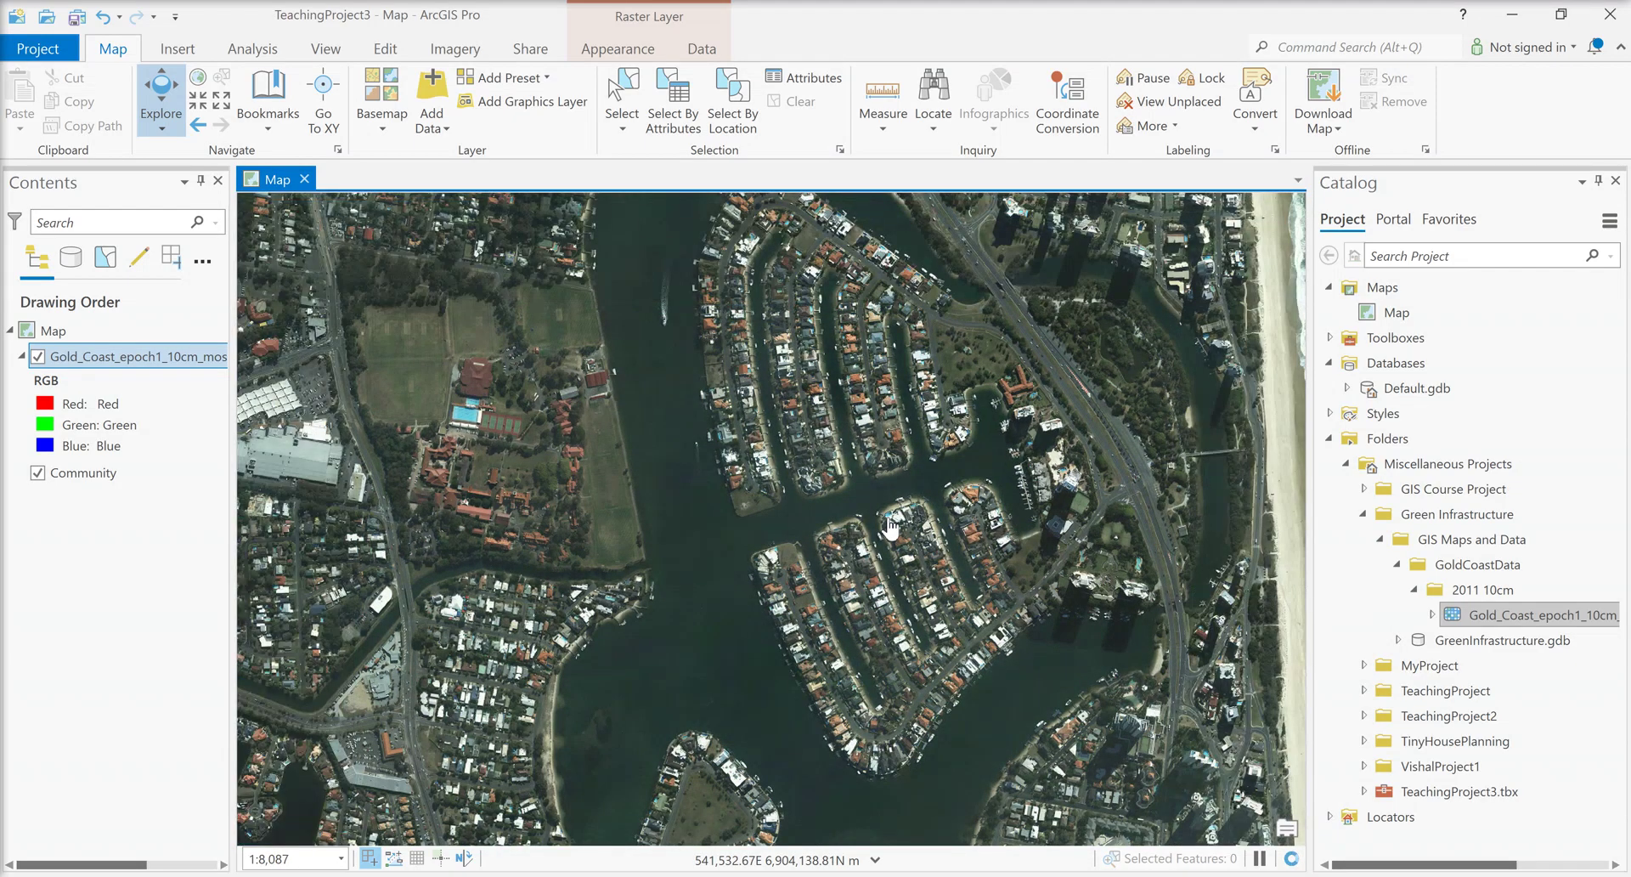
scroll(890, 529, up, 2)
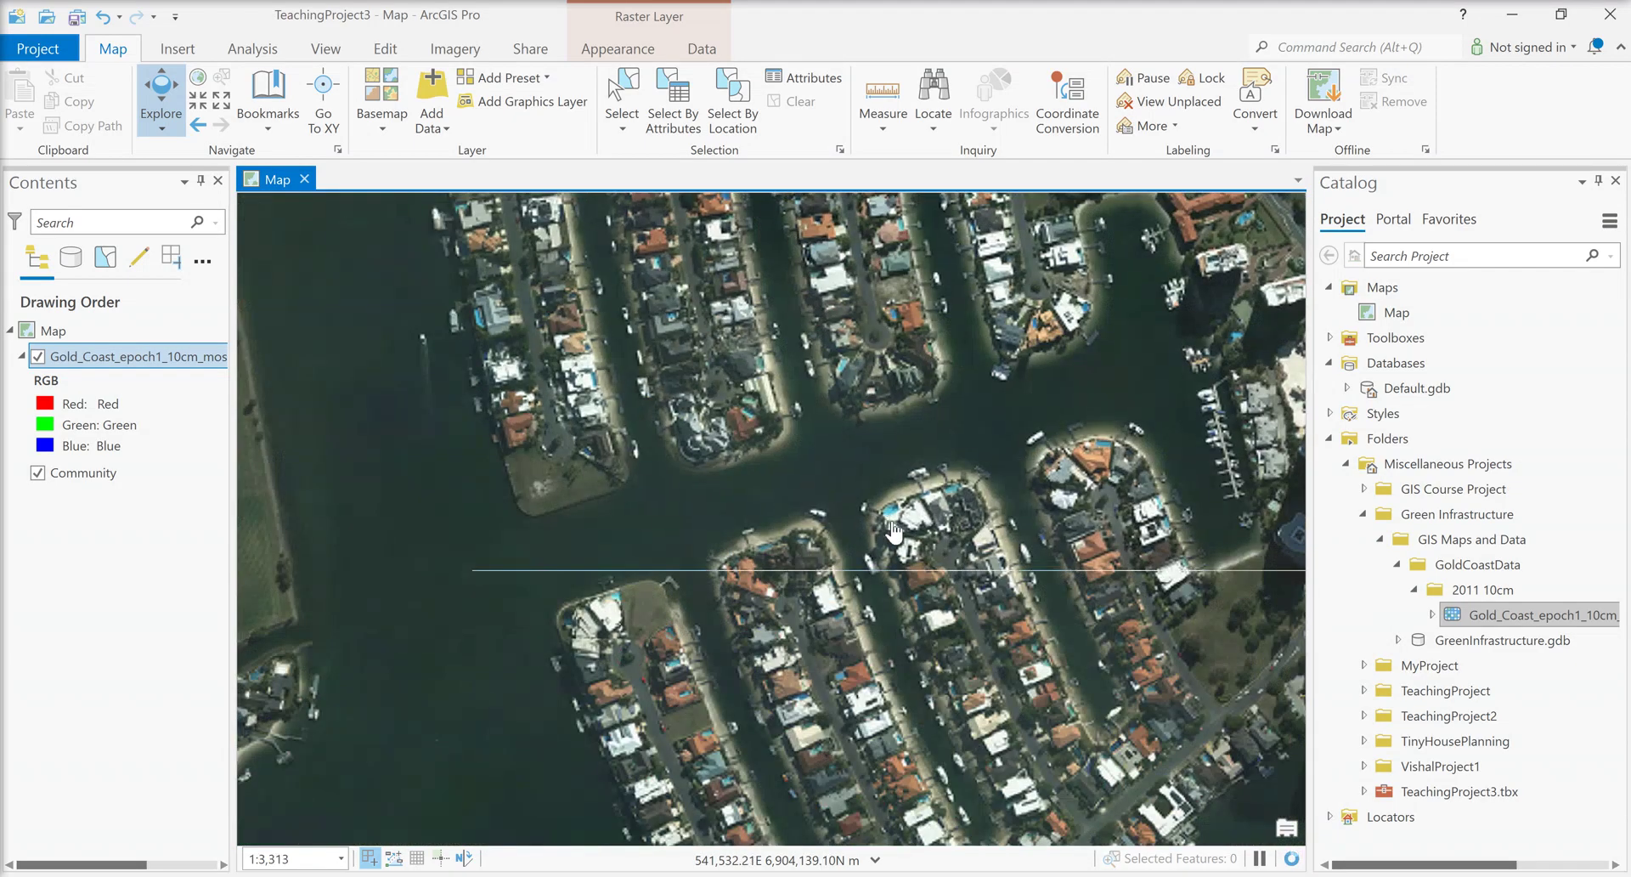
scroll(820, 588, up, 2)
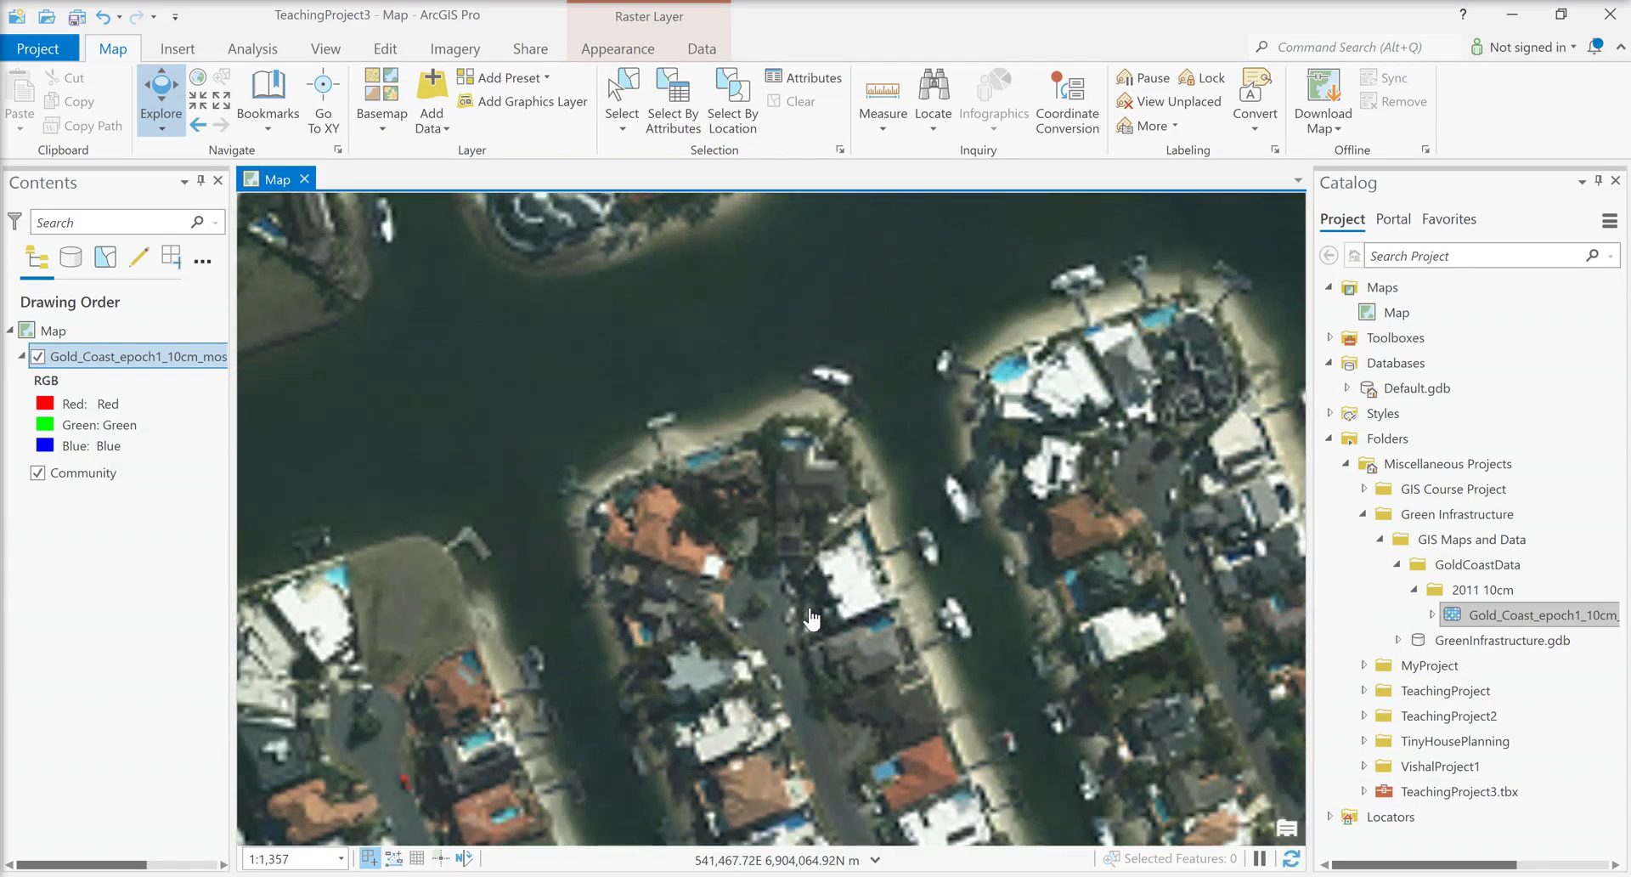
Step: Remove the Gold_Coast_epoch1_10cm raster layer from the map and return to the Gold Coast bookmark
right_click(102, 359)
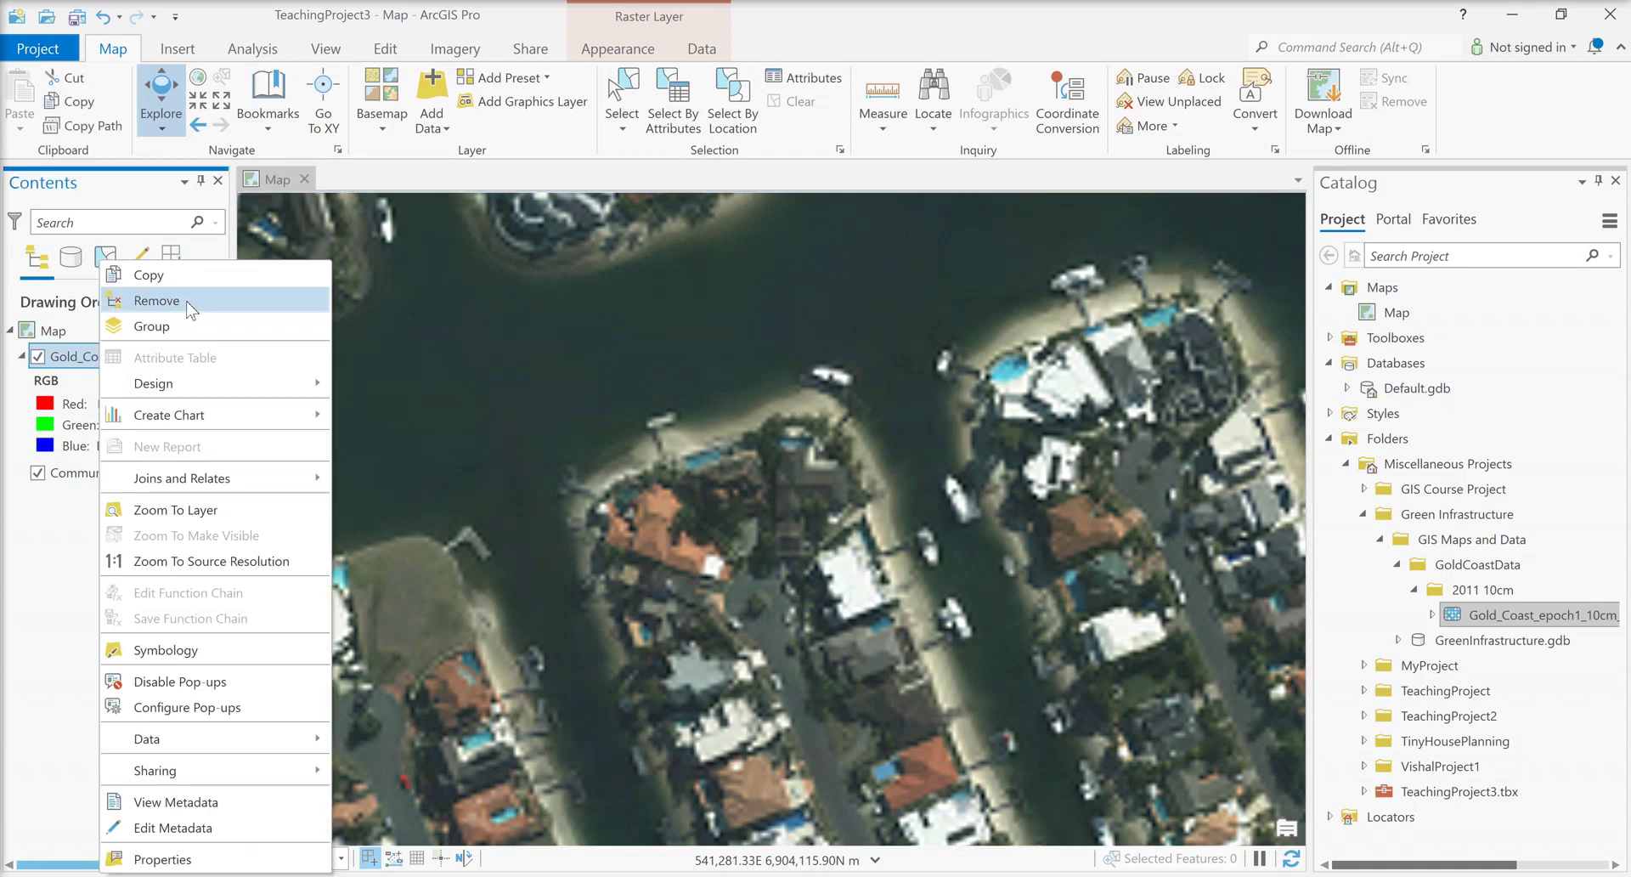
right_click(66, 358)
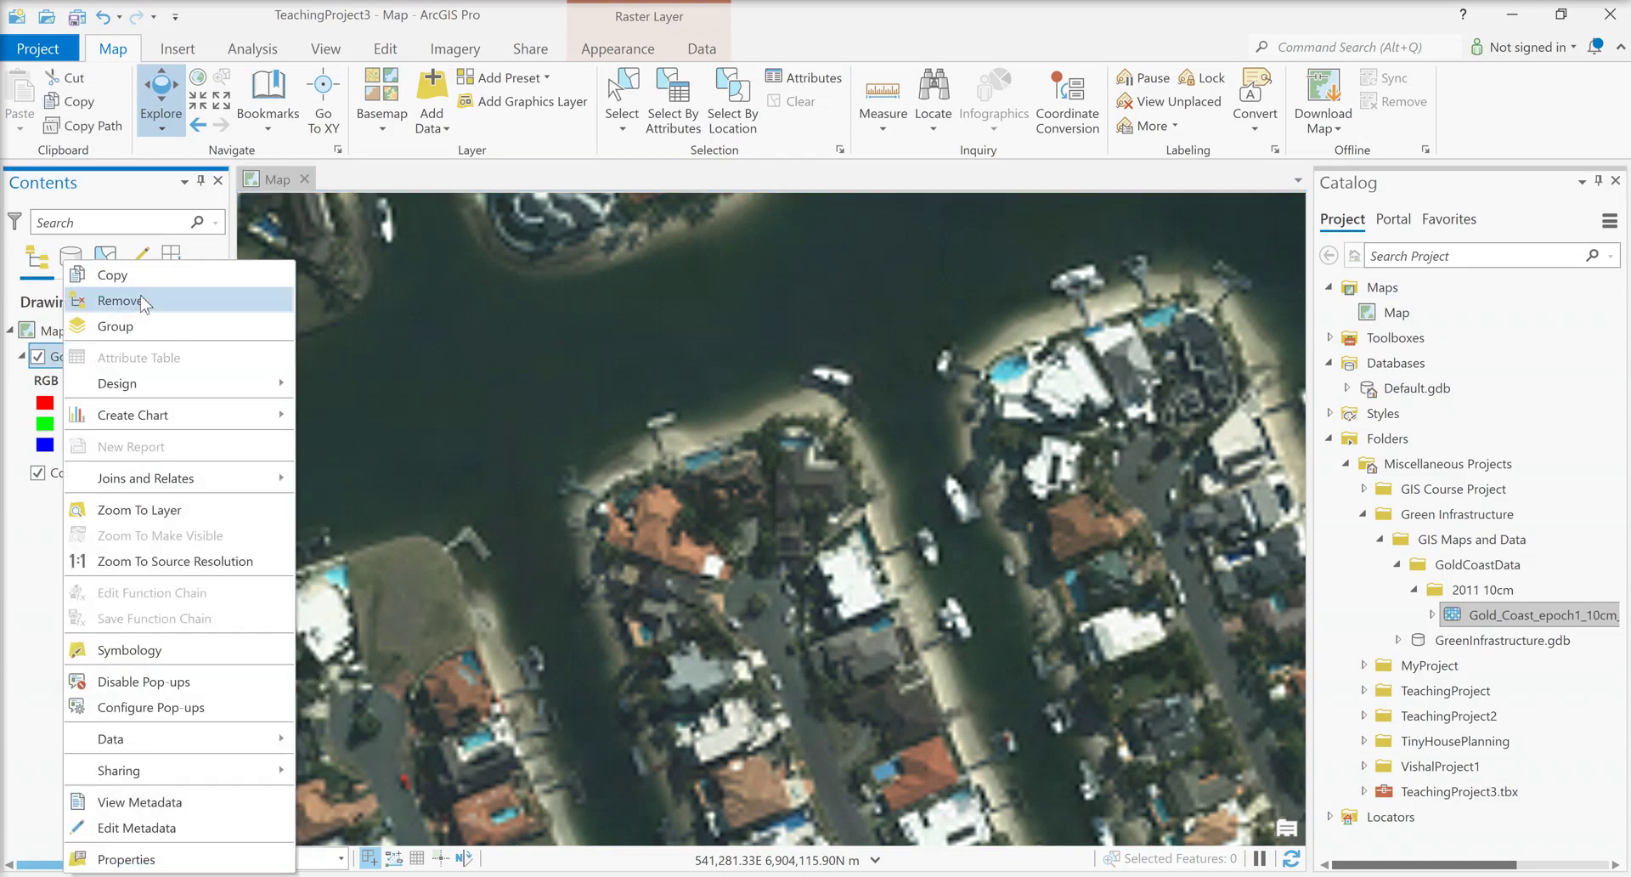
click(146, 303)
scroll(637, 513, down, 5)
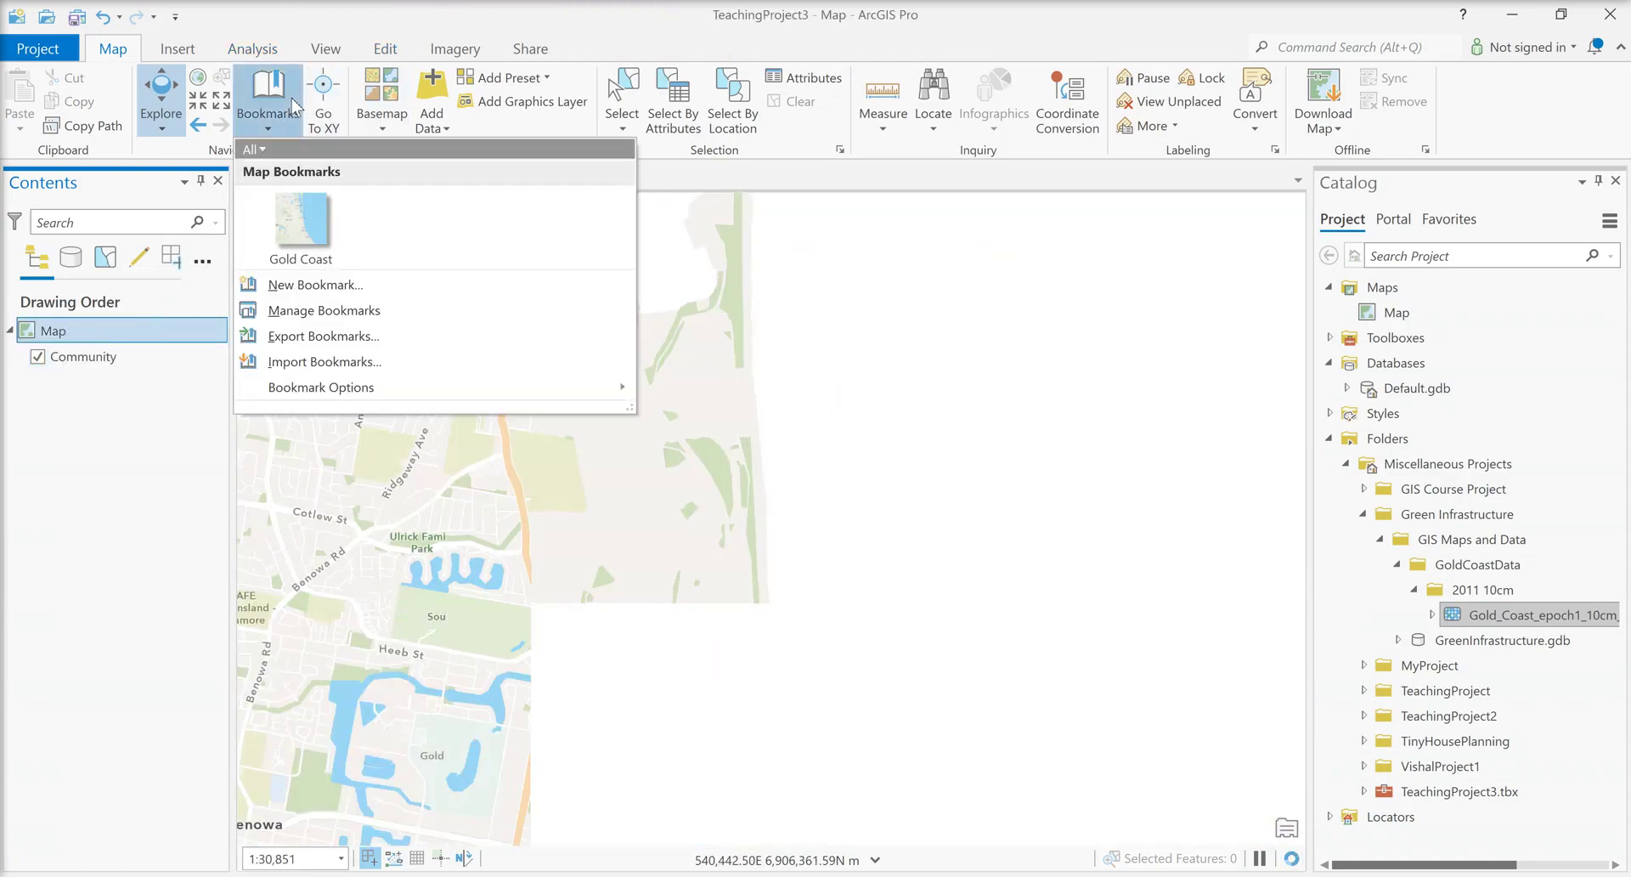
click(289, 100)
click(315, 231)
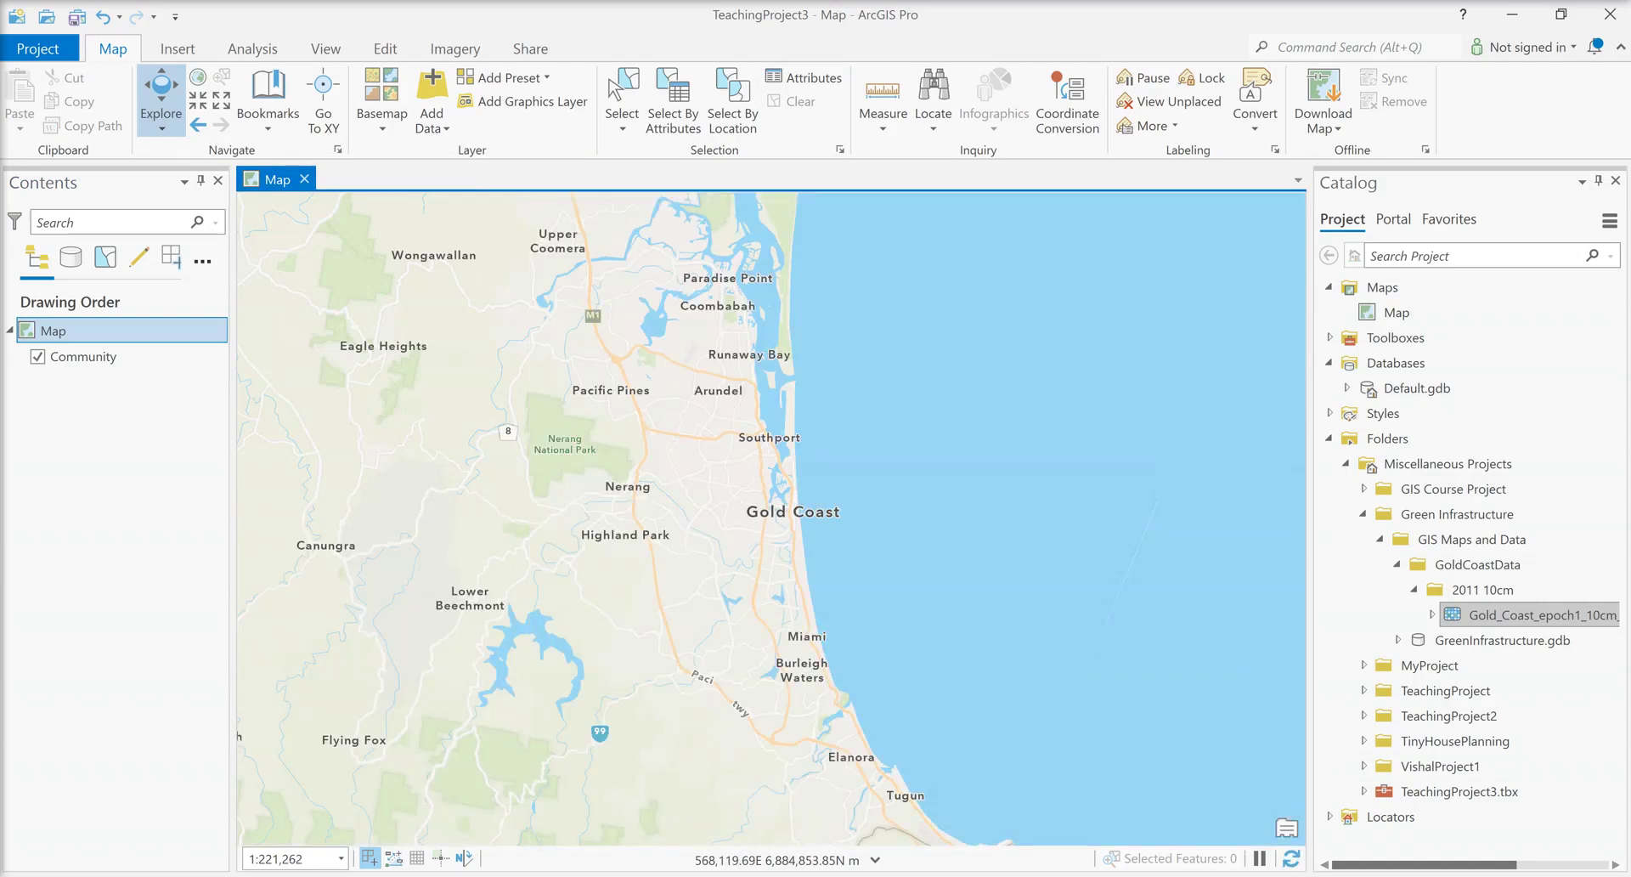
Step: Expand GreenInfrastructure.gdb and its BaselineInformation feature dataset, and review the feature classes it holds
click(1398, 640)
scroll(1496, 578, down, 2)
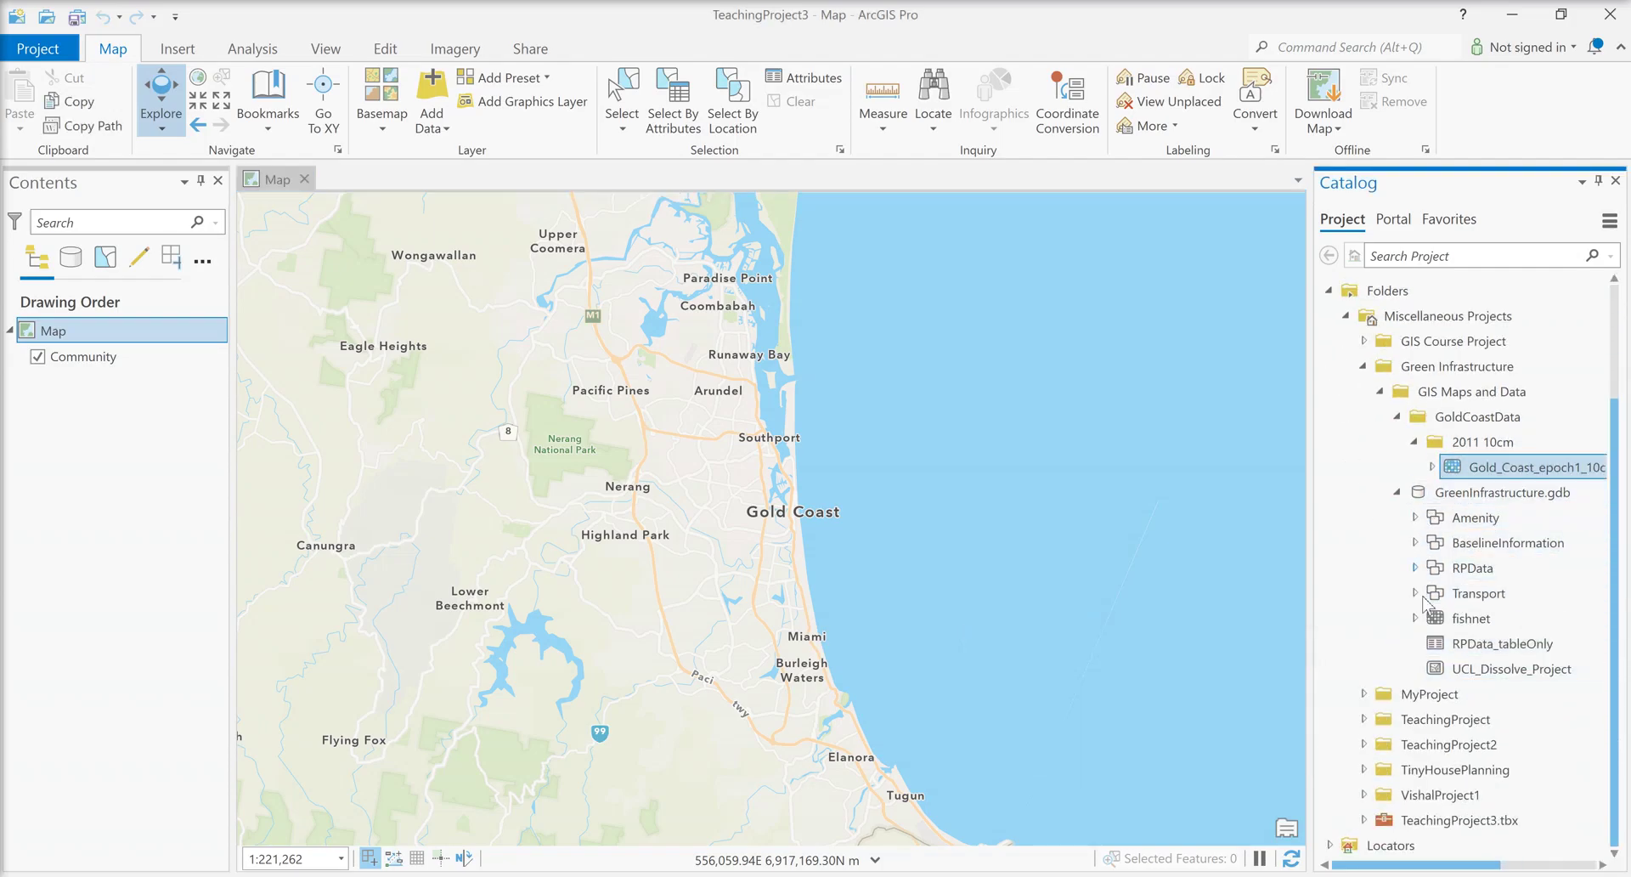
mouse_move(1553, 583)
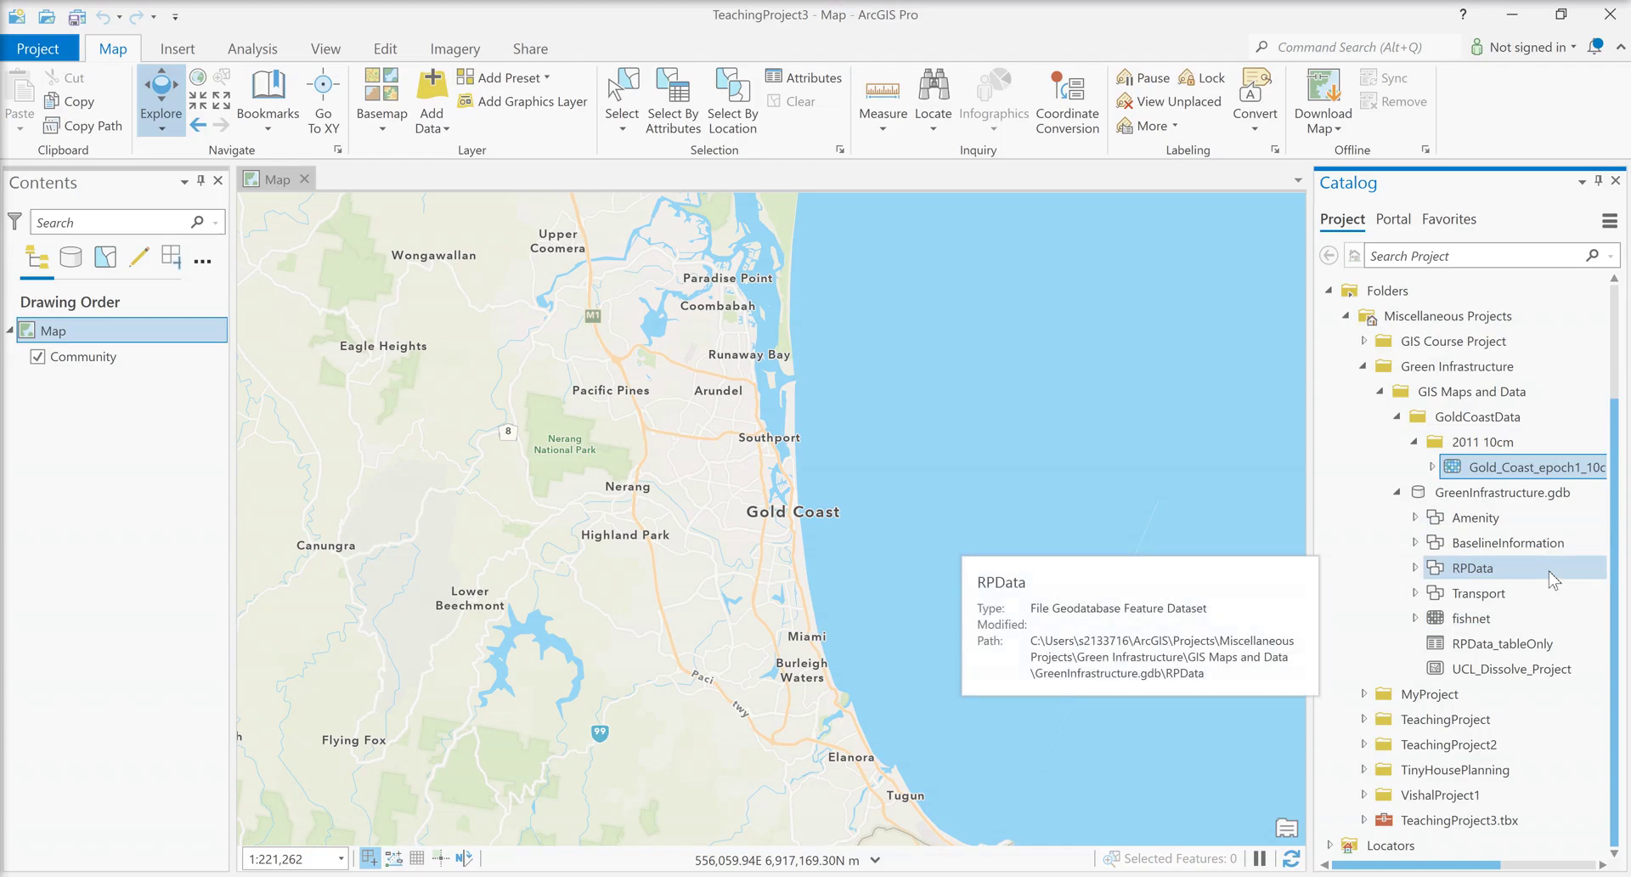
click(1415, 543)
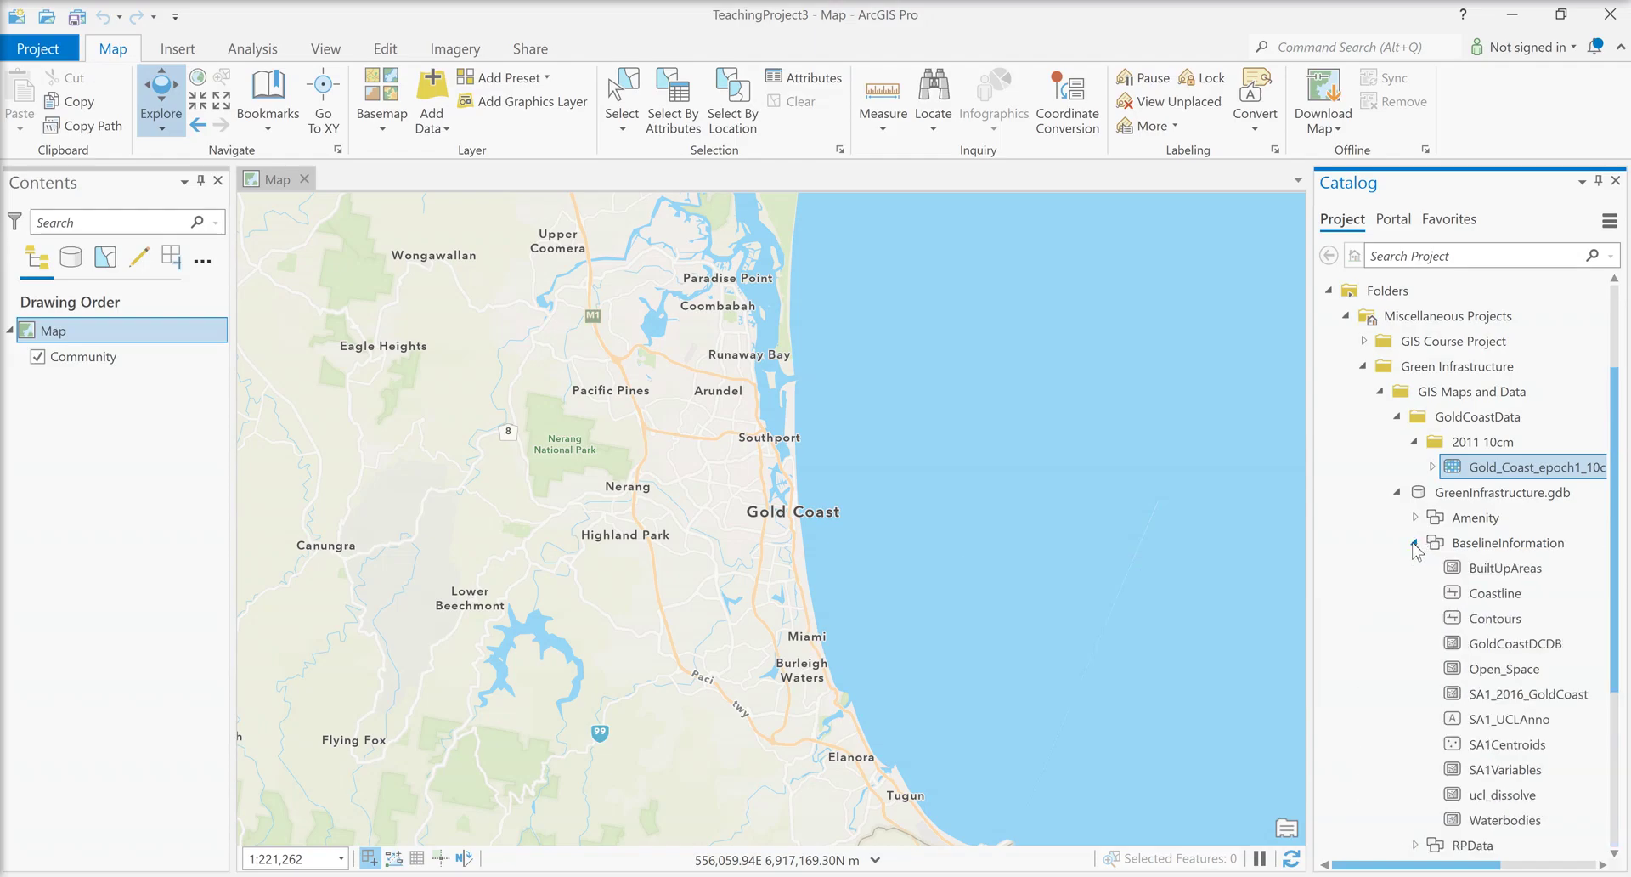
scroll(1351, 591, down, 2)
mouse_move(1456, 470)
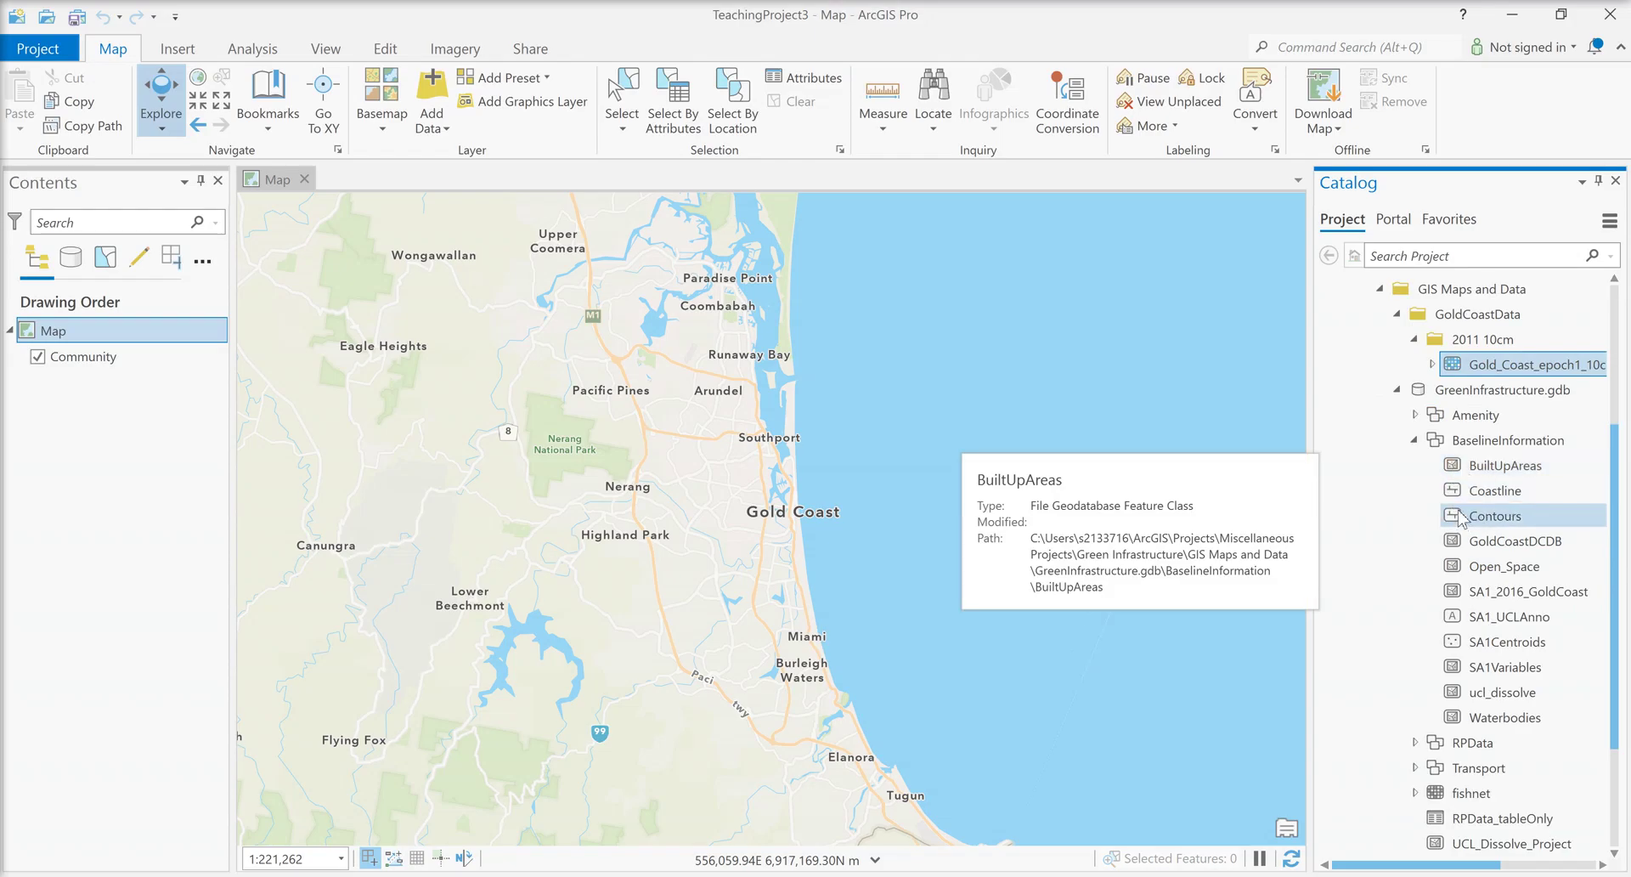
mouse_move(1458, 497)
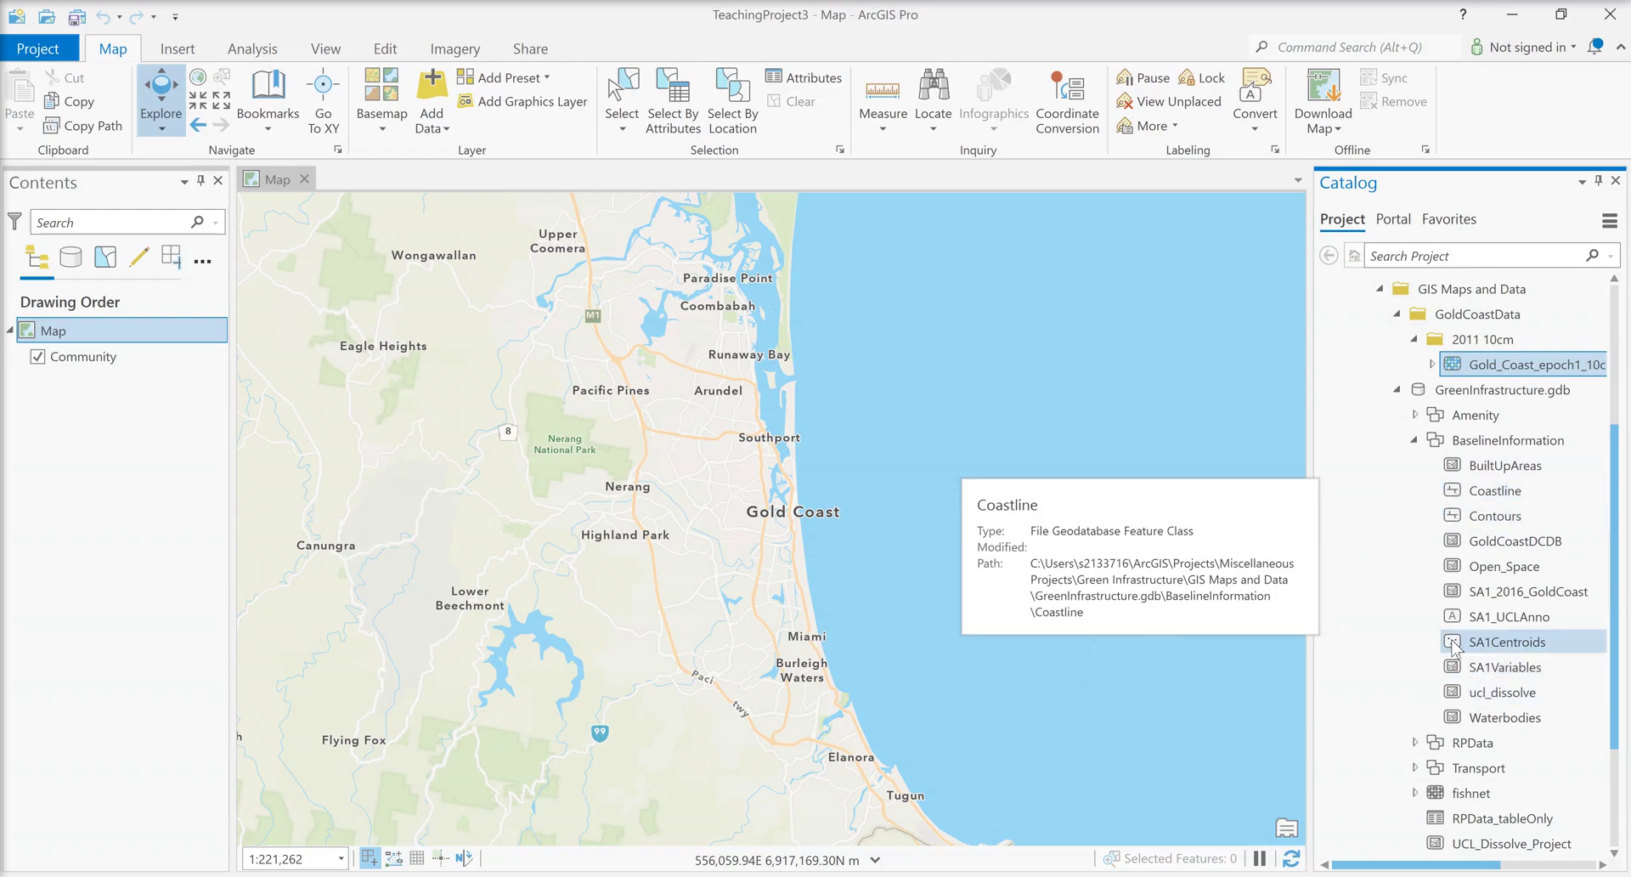
scroll(1370, 690, down, 2)
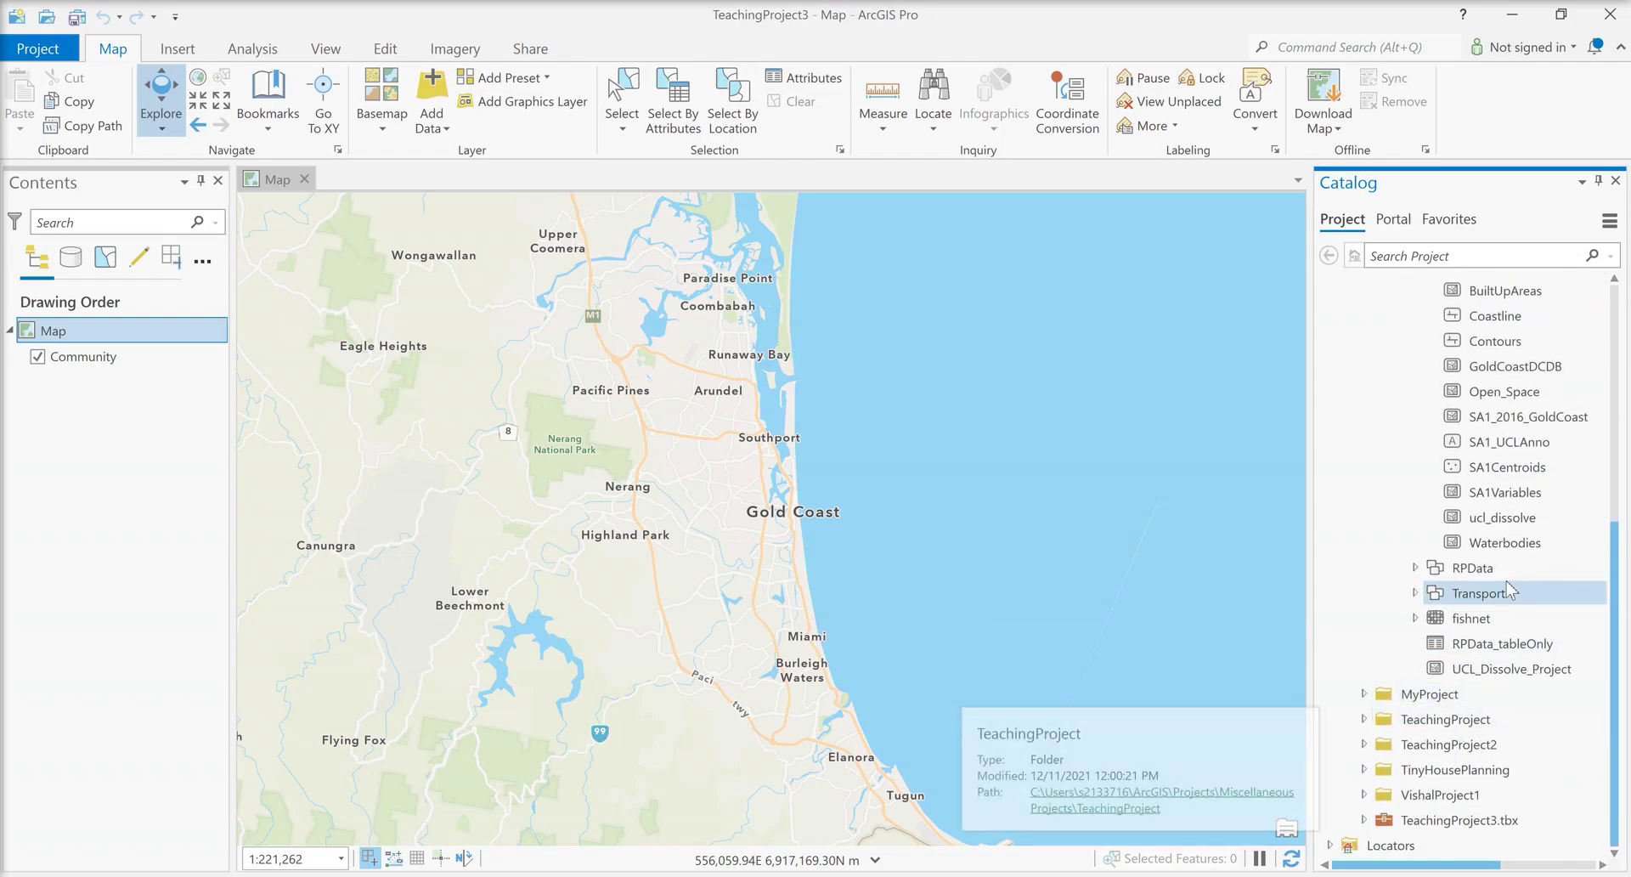
scroll(1398, 463, up, 2)
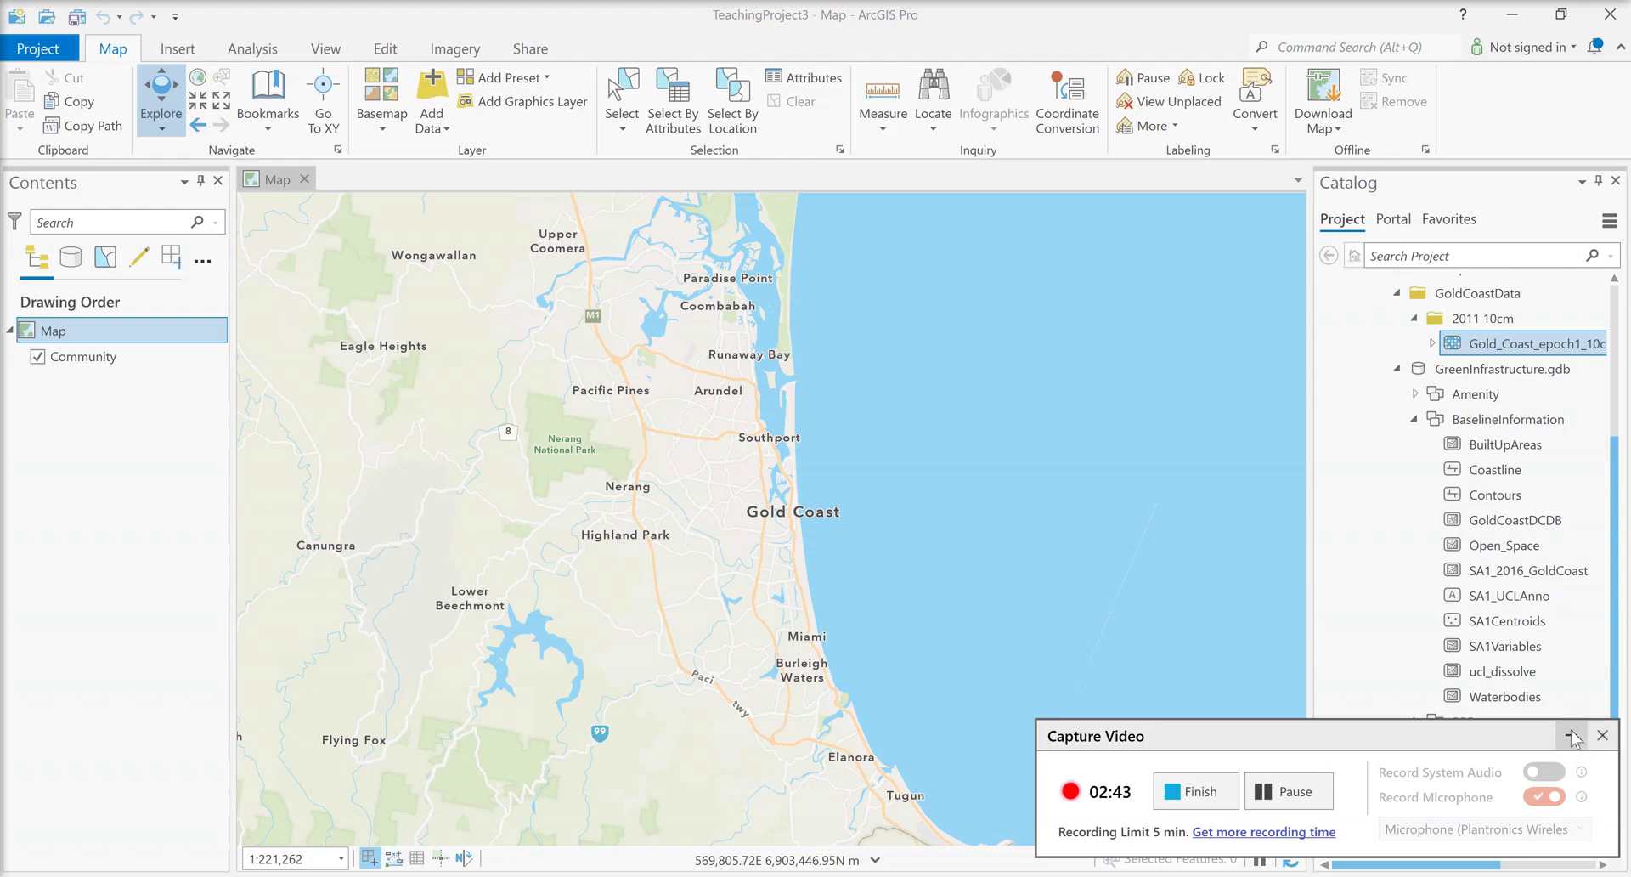
Step: Add the Open_Space feature class from the BaselineInformation dataset to the map
click(1573, 736)
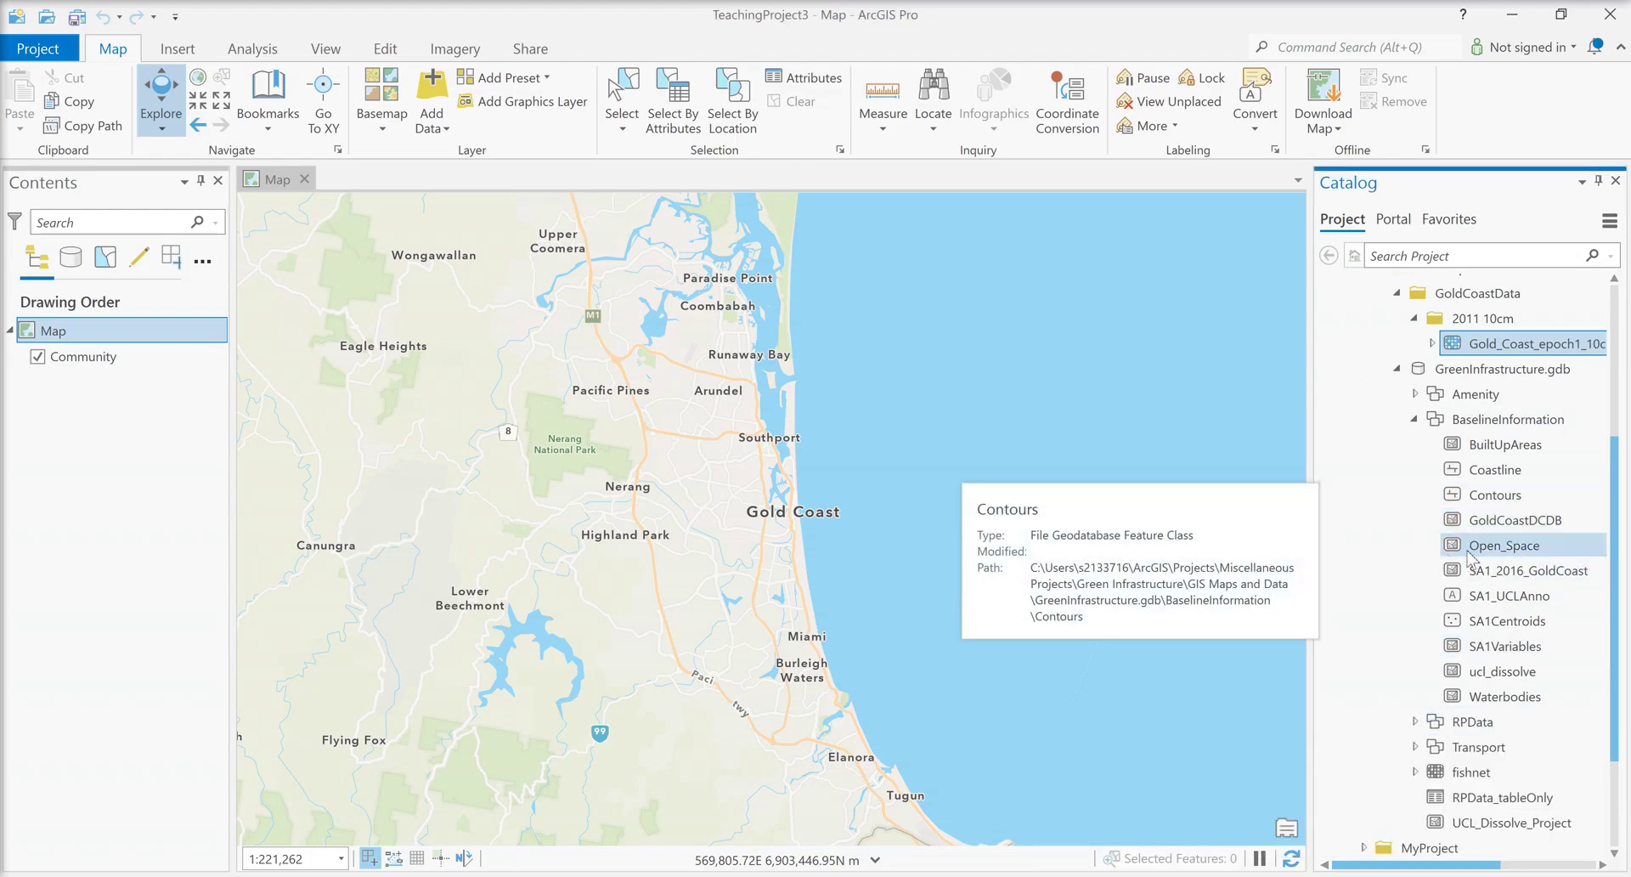
drag(1474, 554, 790, 580)
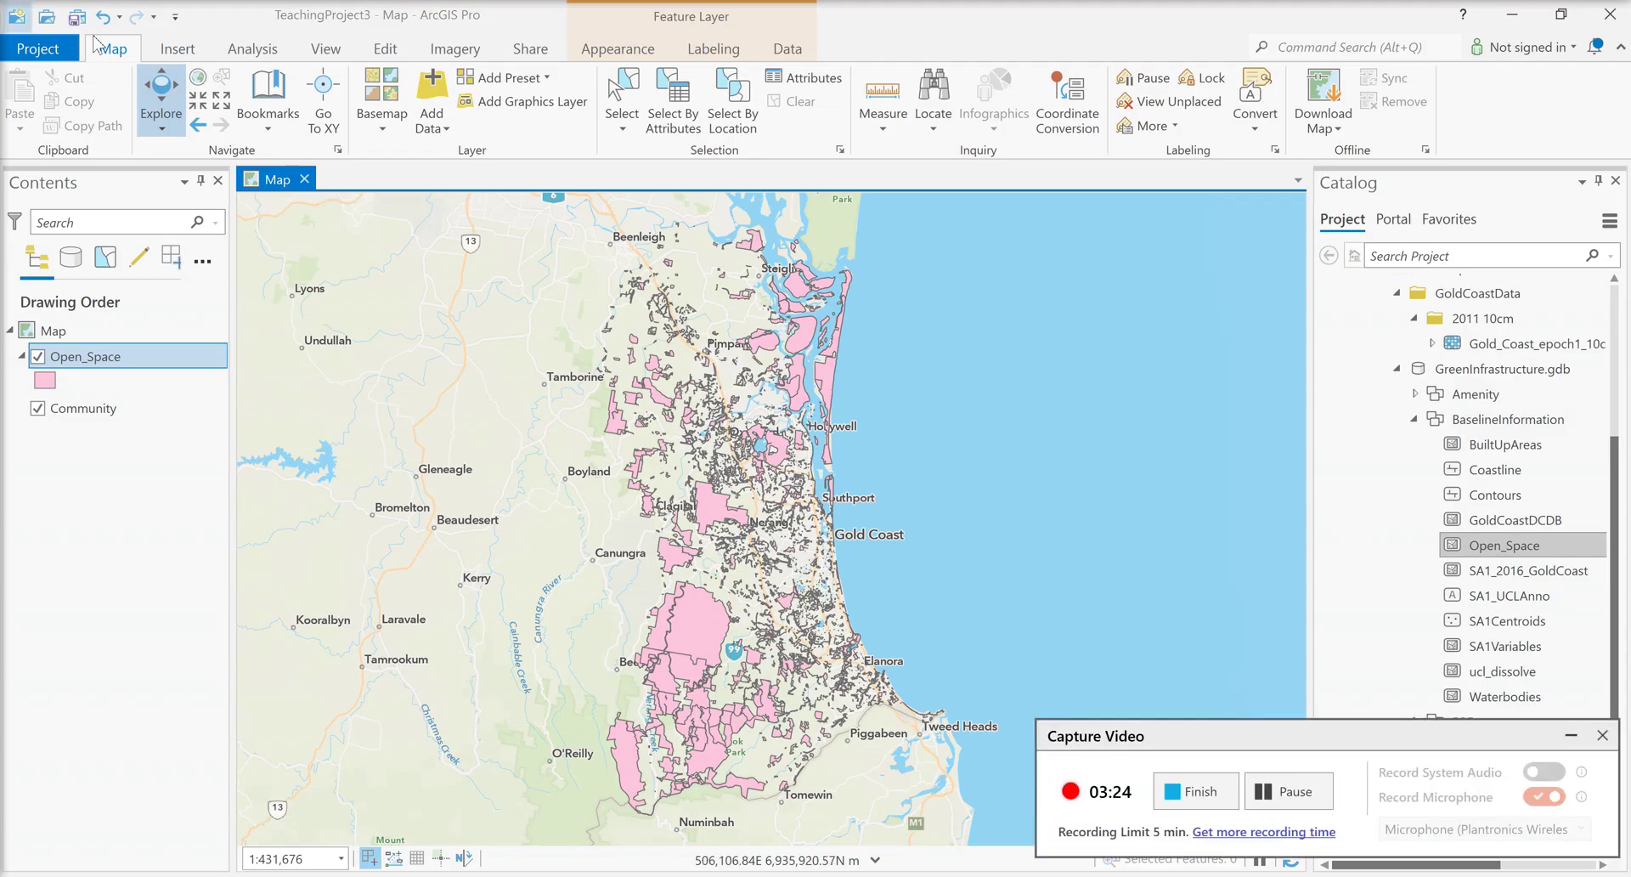
Step: Change the map's basemap to the light gray one and hide its Light Gray Reference layer
click(382, 108)
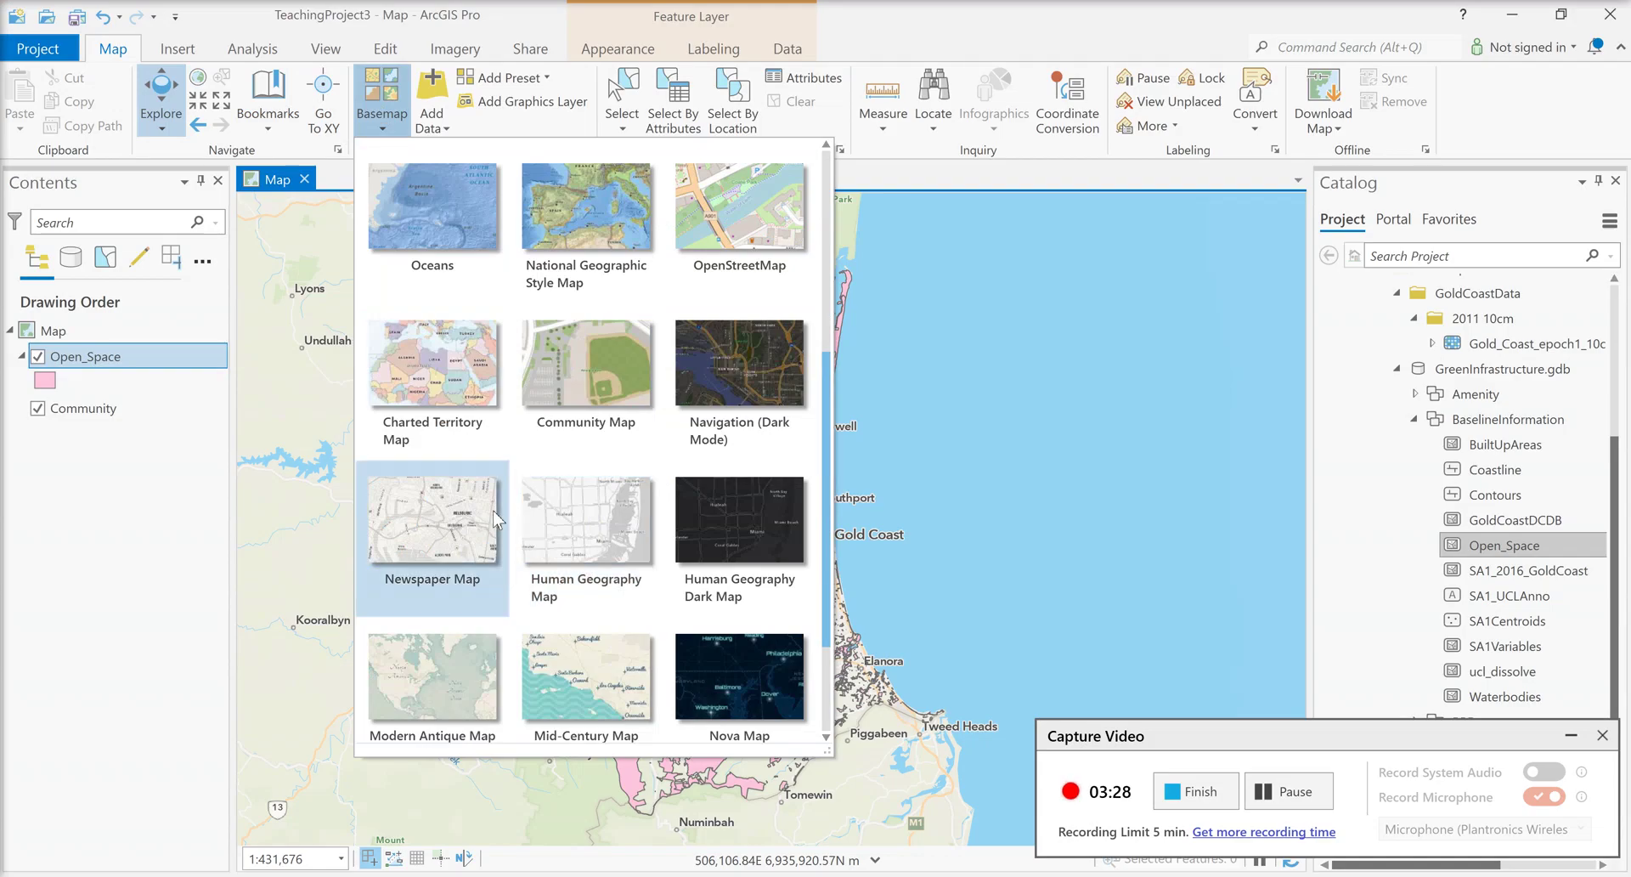
scroll(492, 507, up, 4)
click(620, 482)
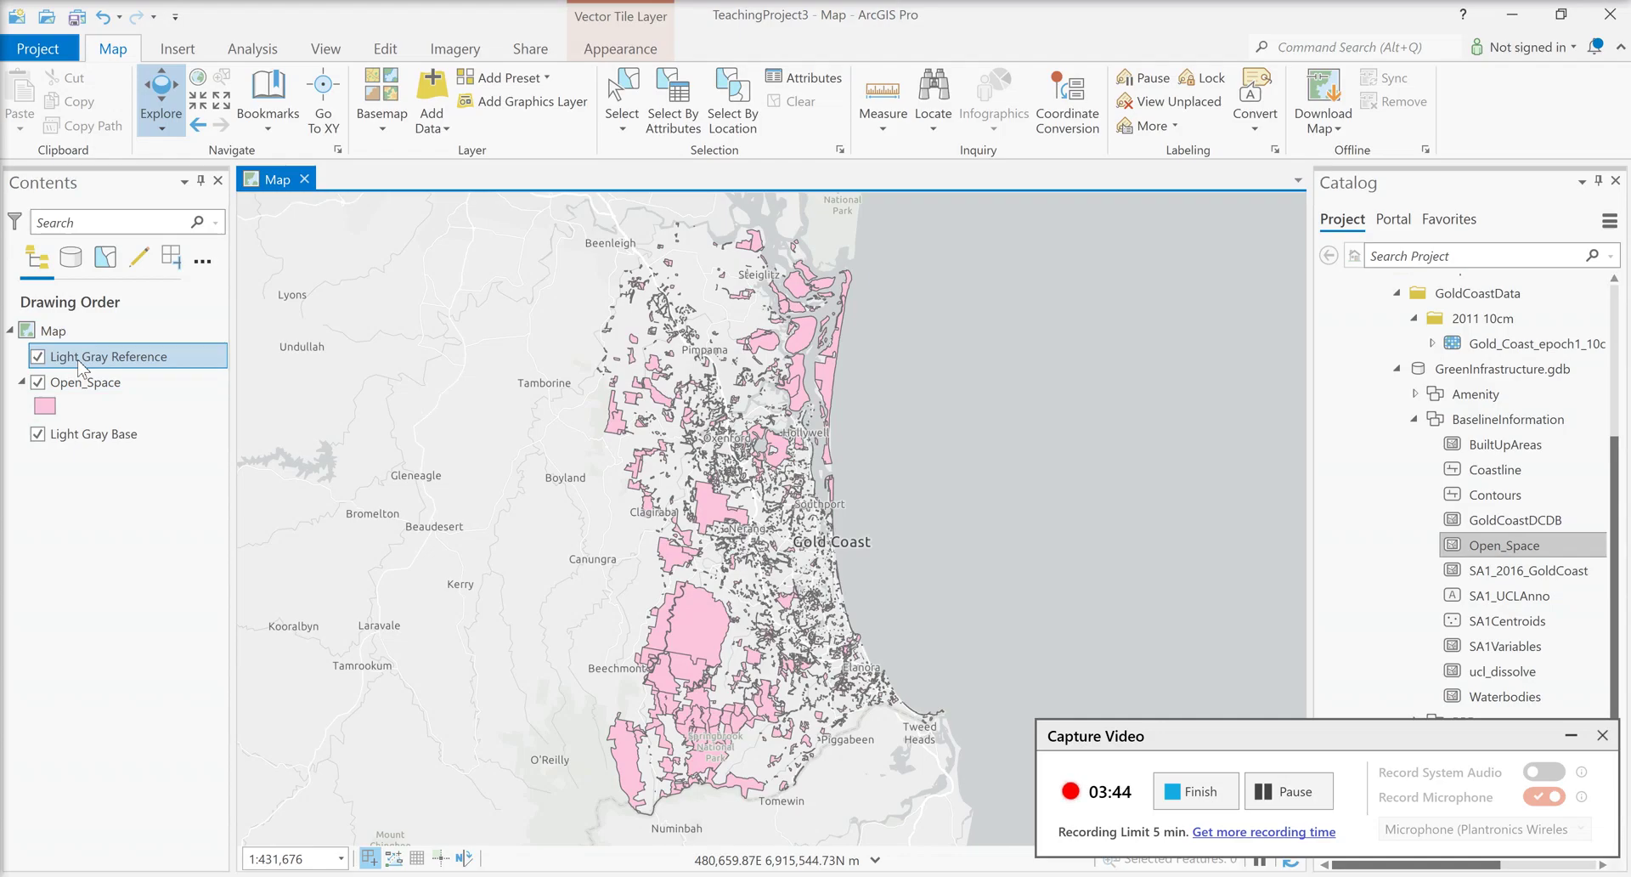
click(37, 356)
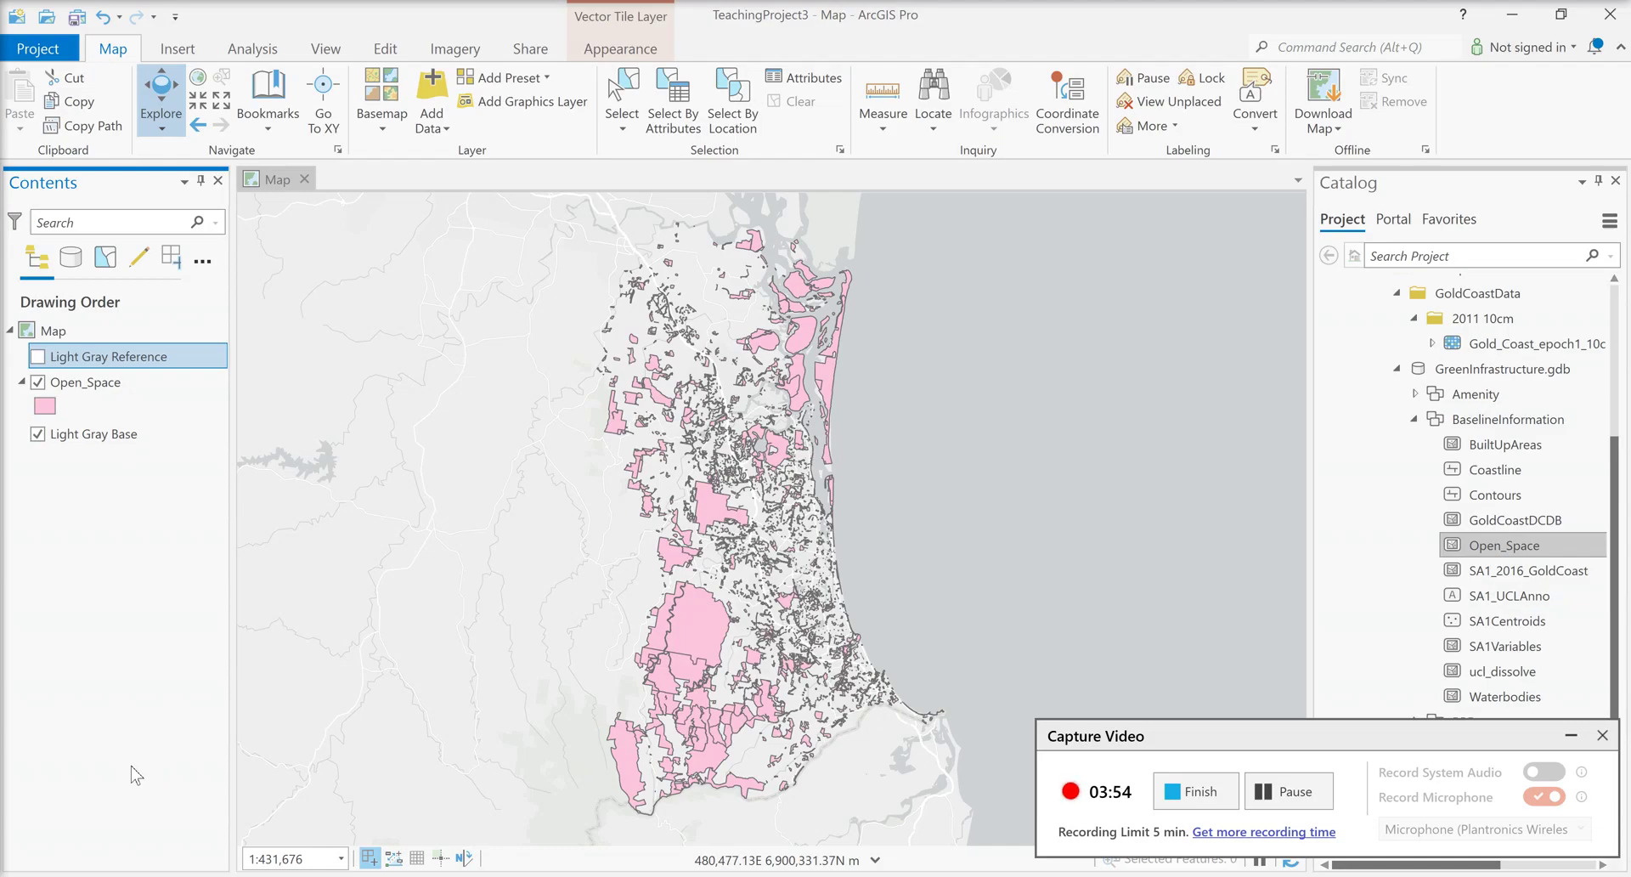
Step: Open the Open_Space layer's attribute table and widen the Name column to fit the full park names
right_click(113, 387)
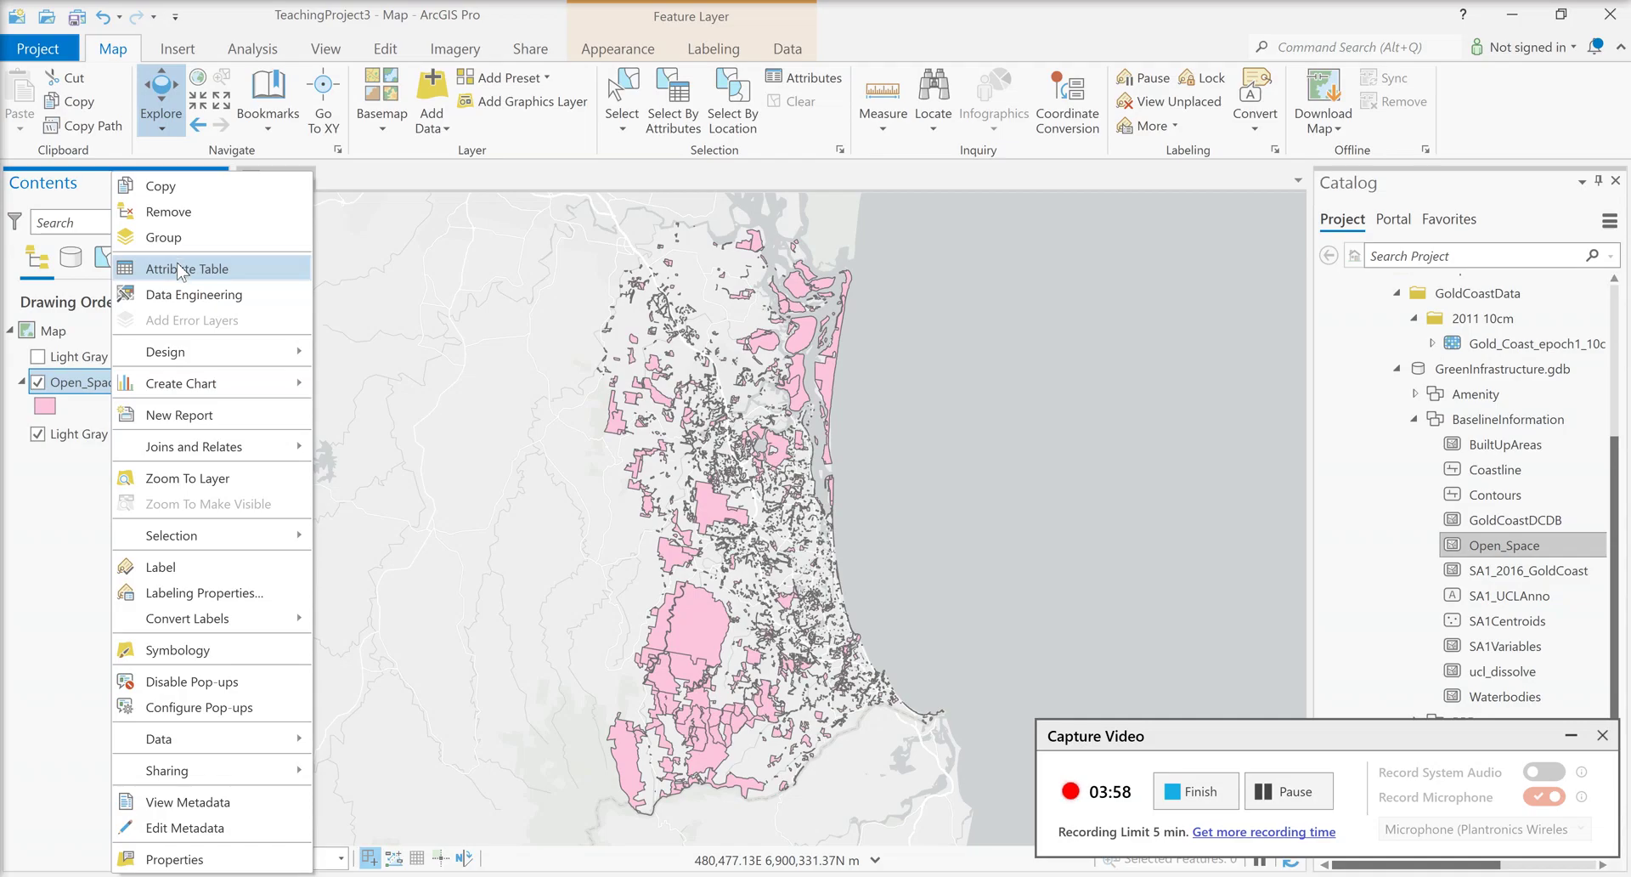
click(180, 269)
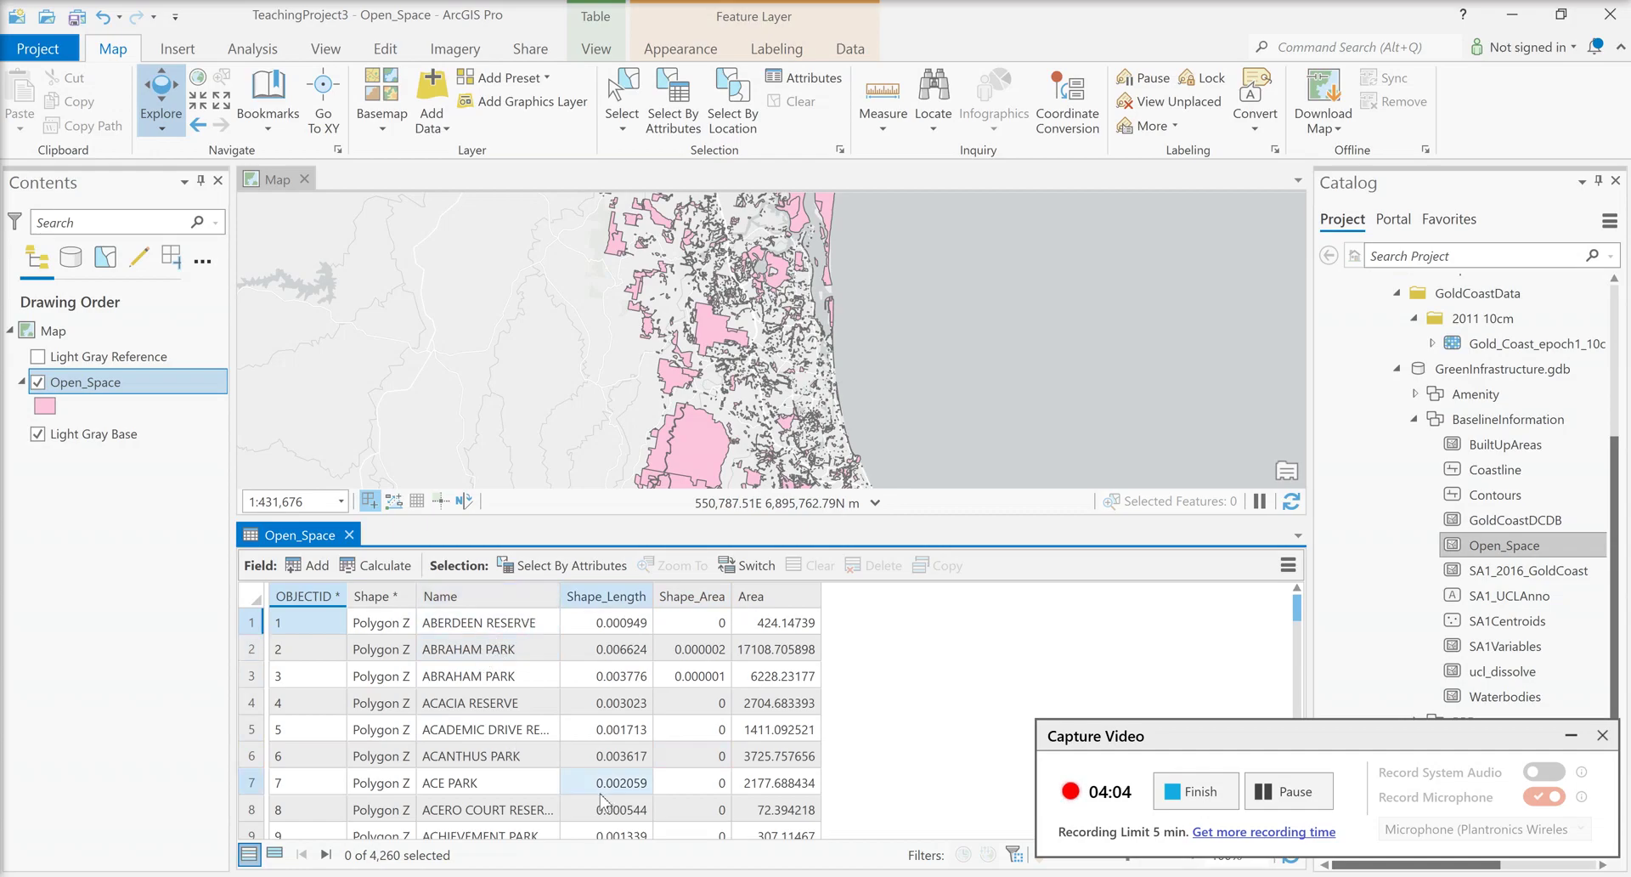
drag(560, 596, 688, 602)
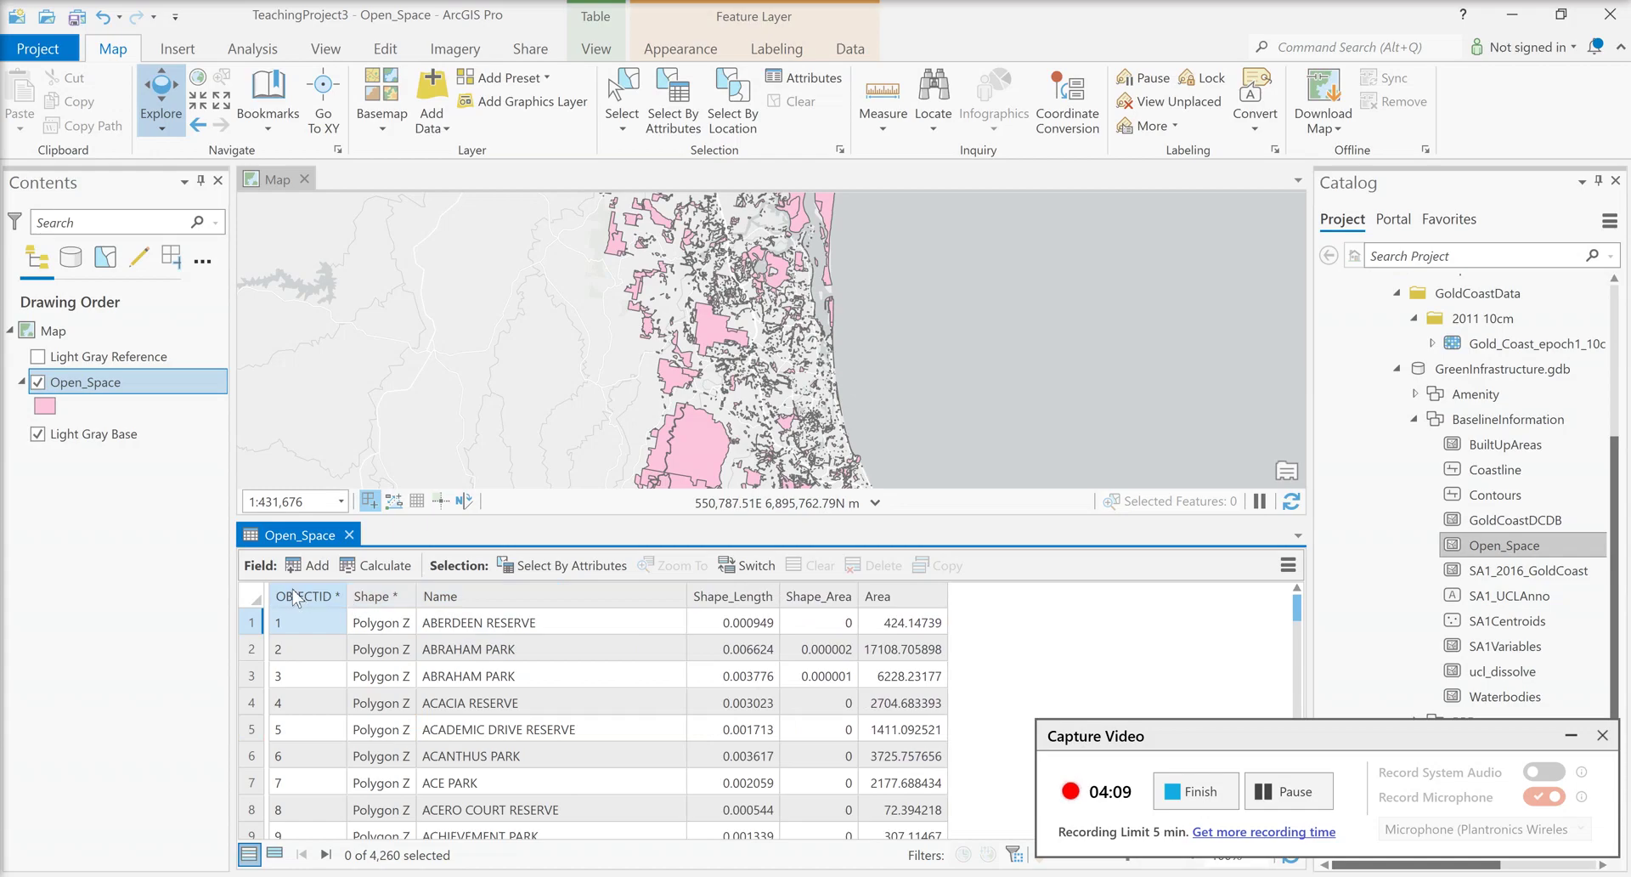
mouse_move(296, 597)
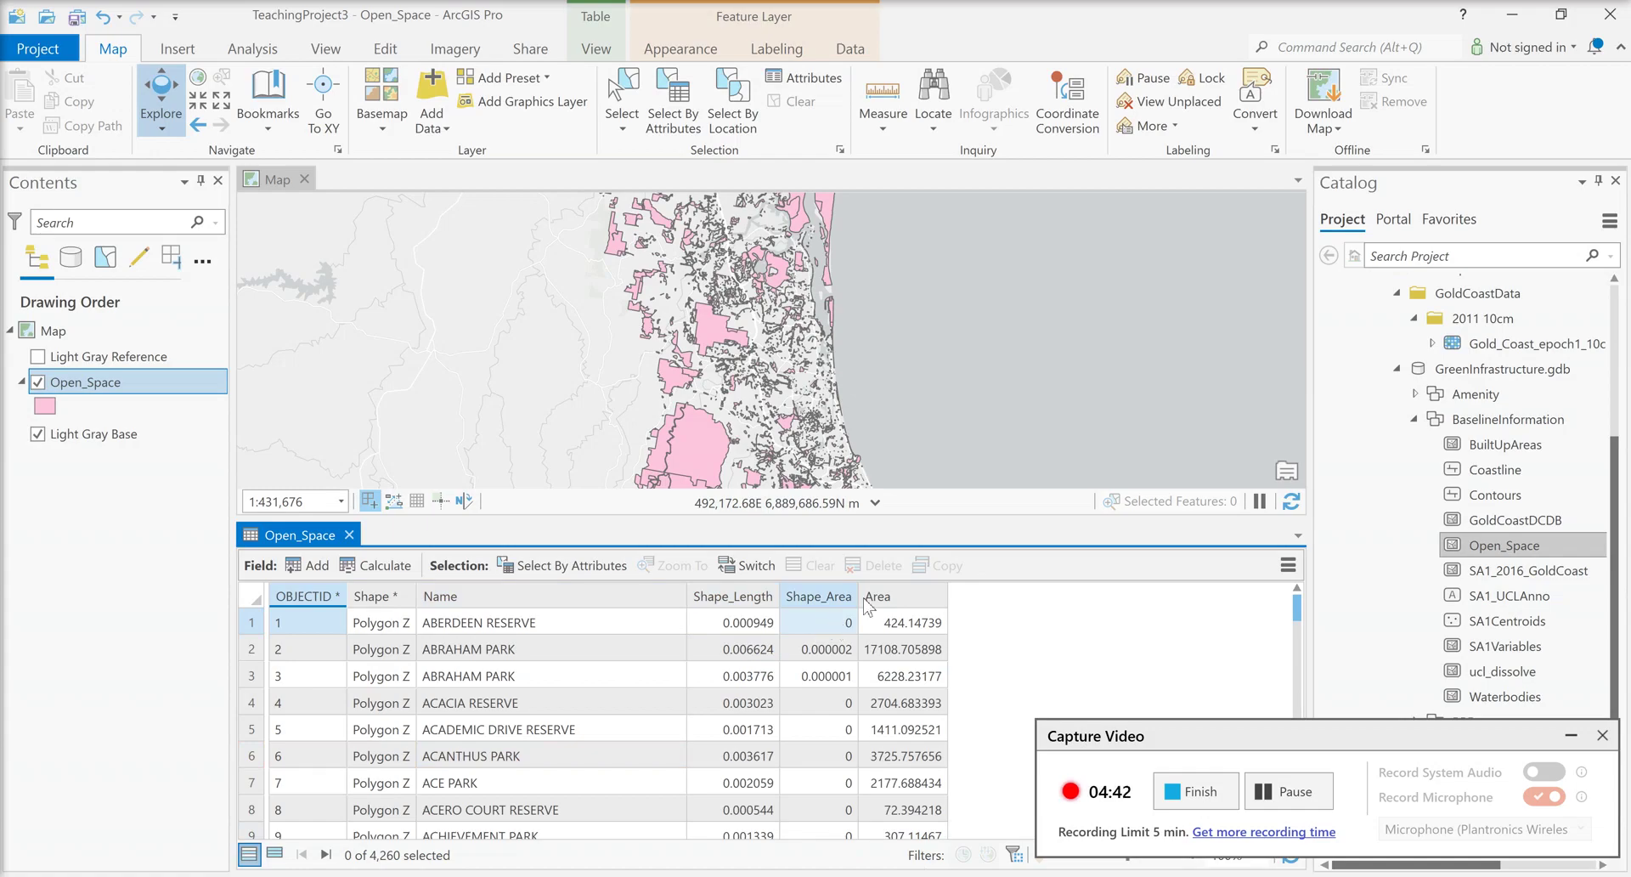
Step: Sort the Open_Space attribute table by Area in descending order and select the first record, HINZE DAM
mouse_move(900, 605)
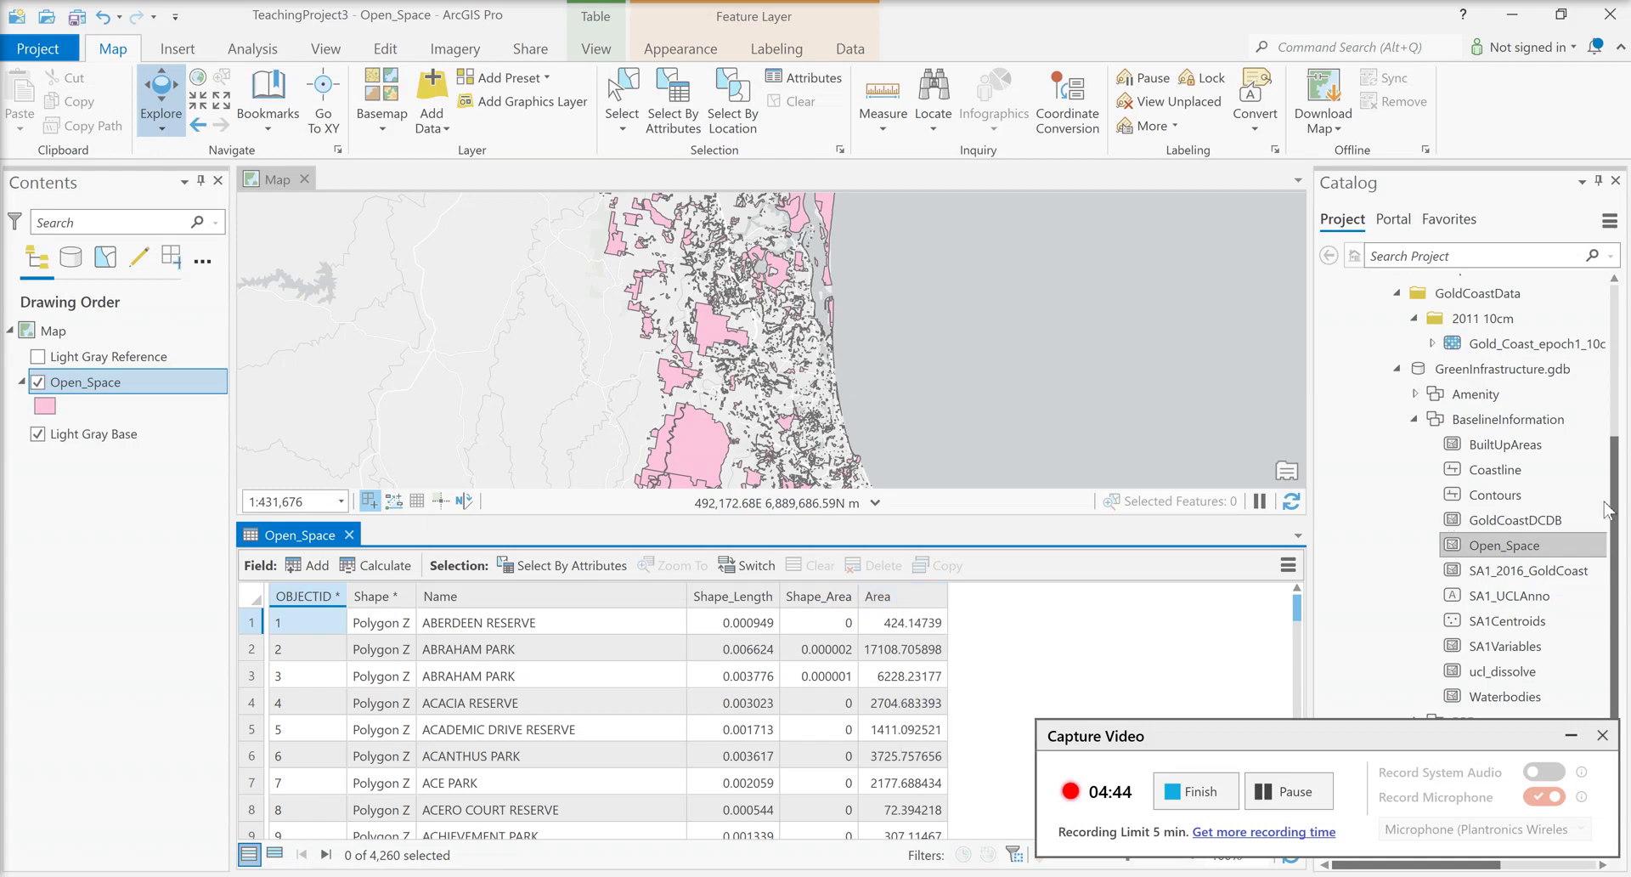
right_click(878, 602)
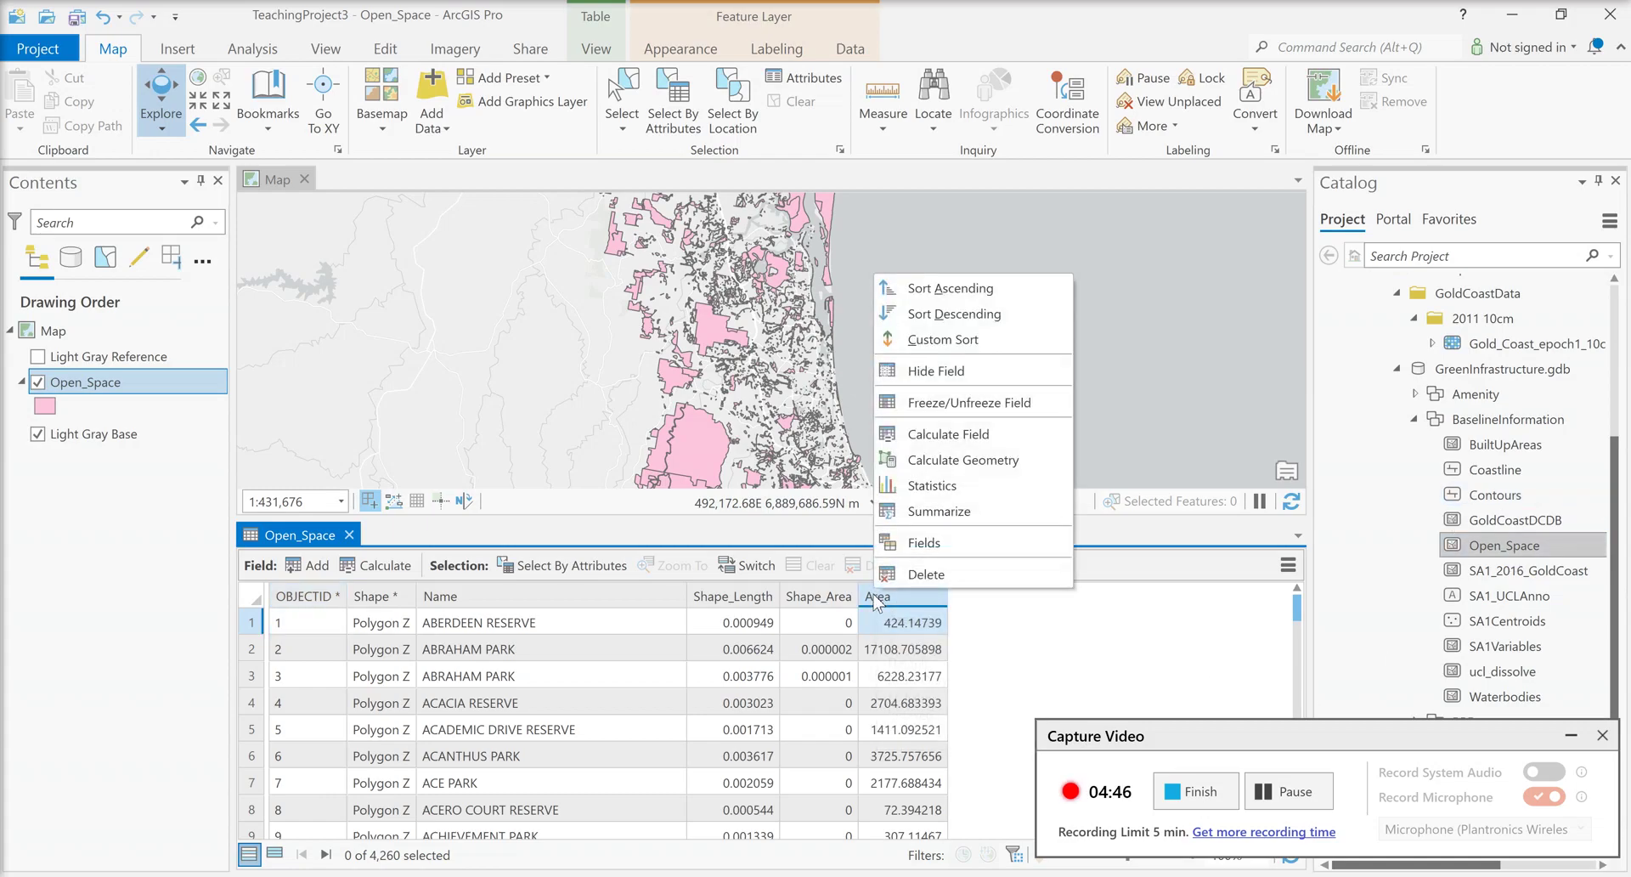
click(903, 315)
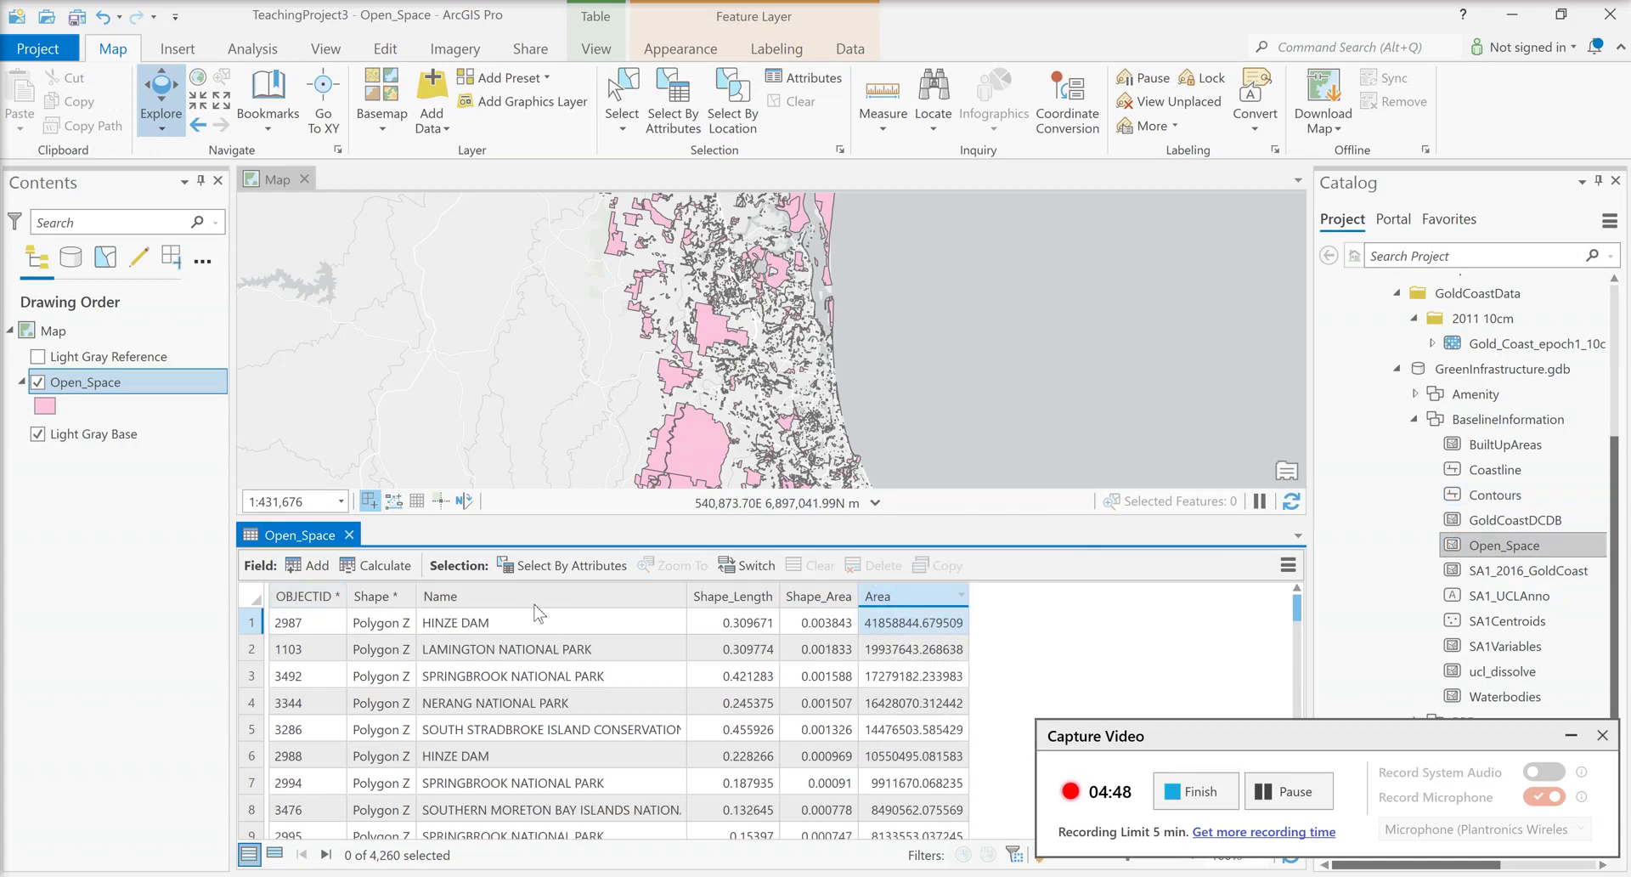
click(264, 627)
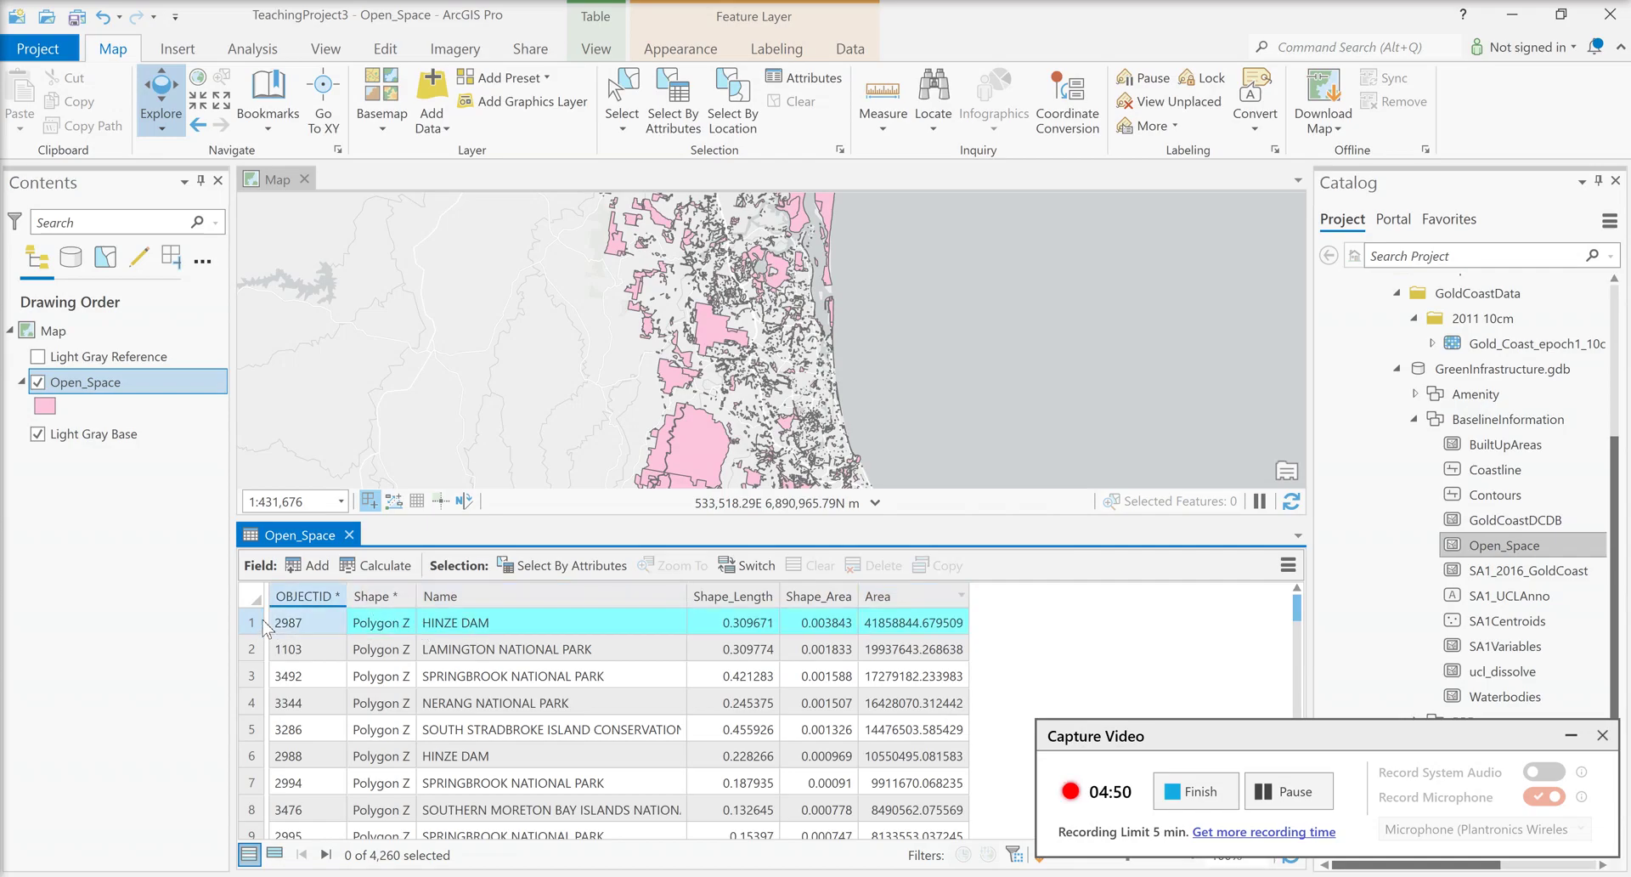